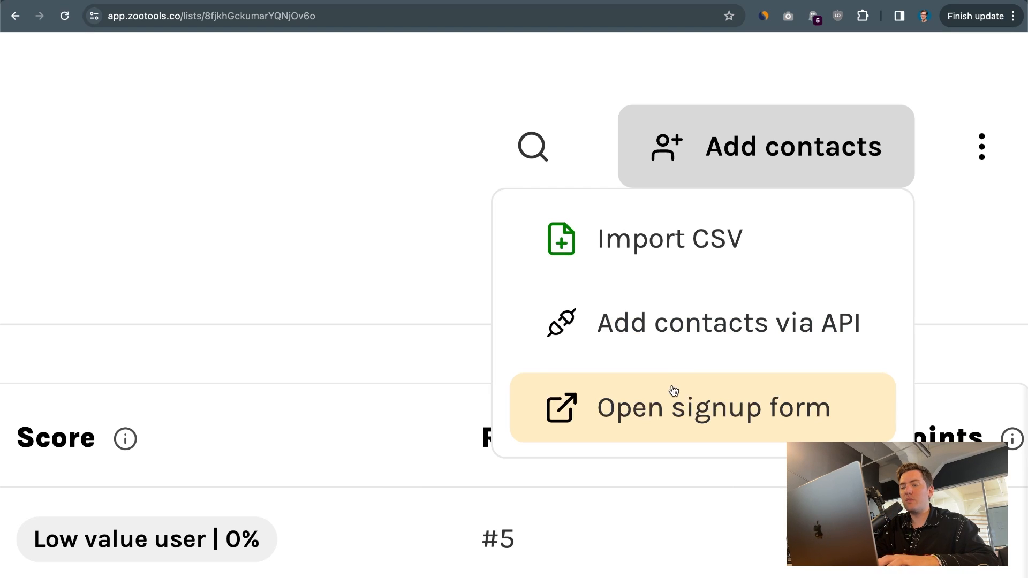
Open the signup form editor, expand Content, and browse the widget choices without adding one
scroll(673, 391, down, 5)
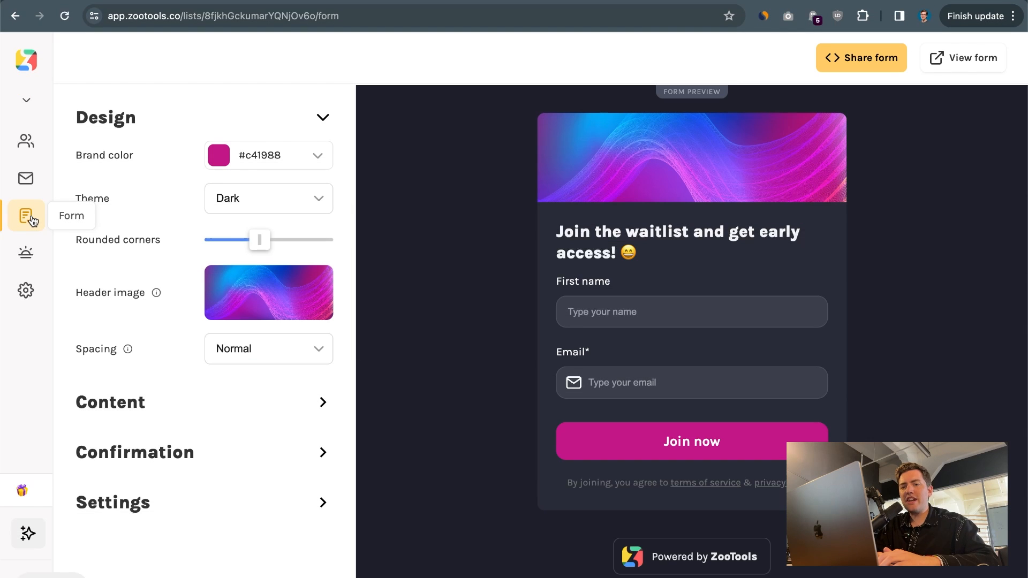
click(33, 221)
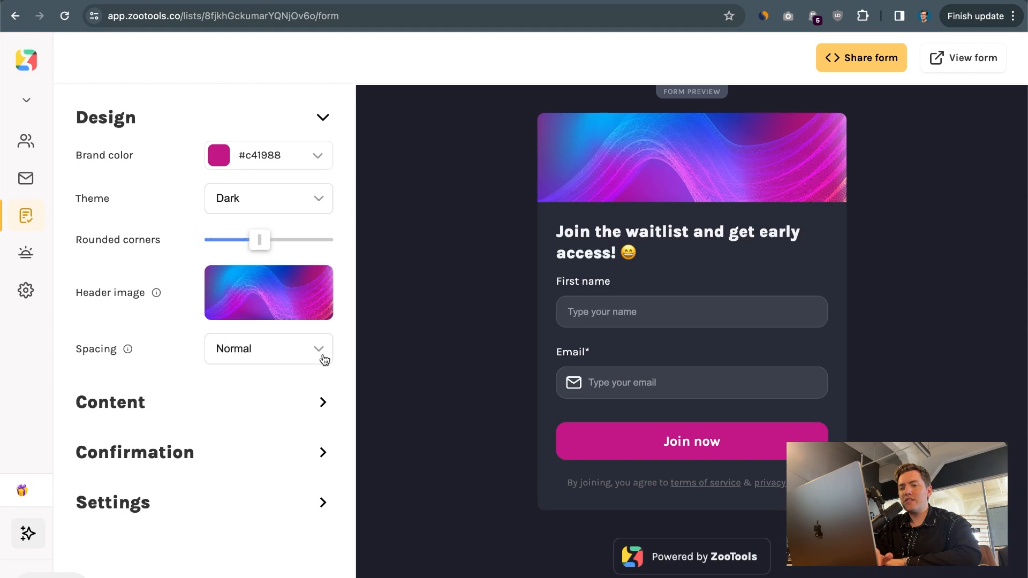
click(134, 394)
click(102, 364)
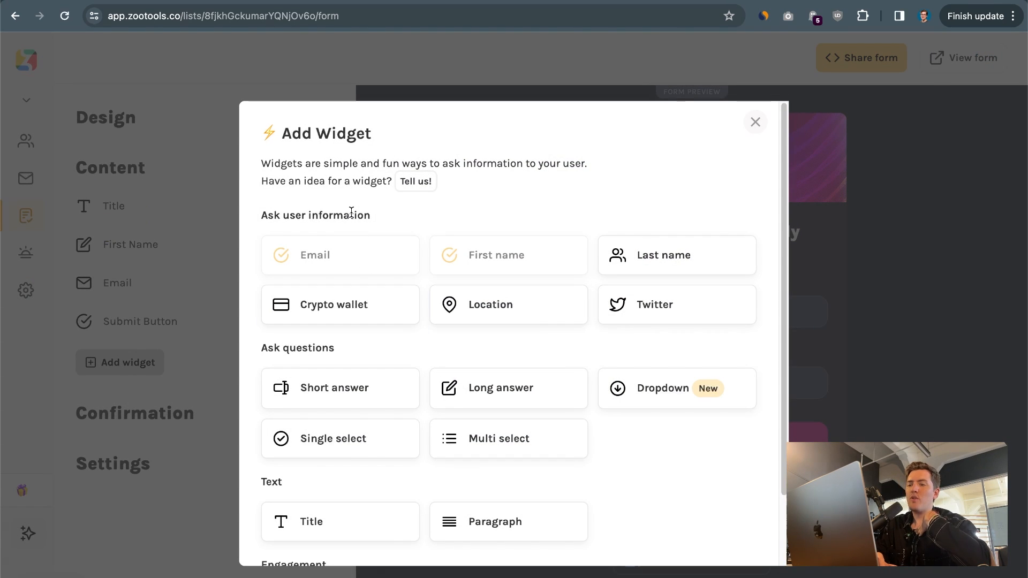
click(127, 305)
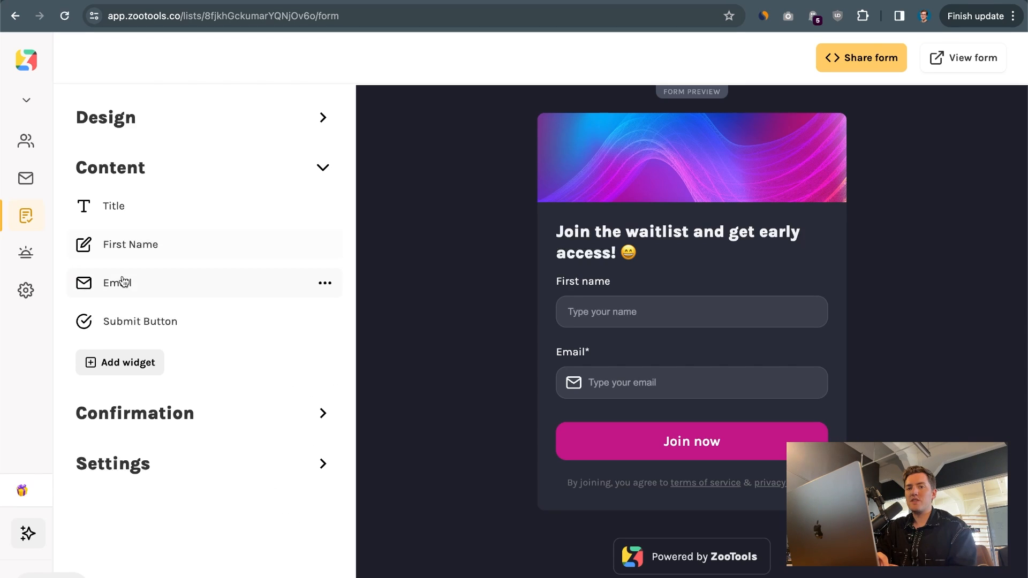
Sign up through the live waitlist form, then find the new signup in Contacts
click(991, 61)
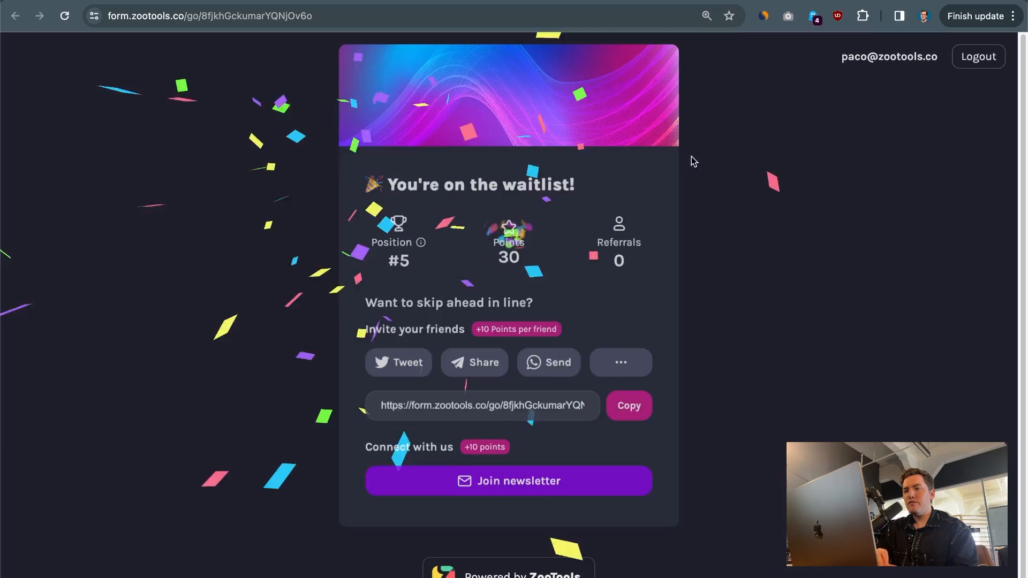
click(452, 282)
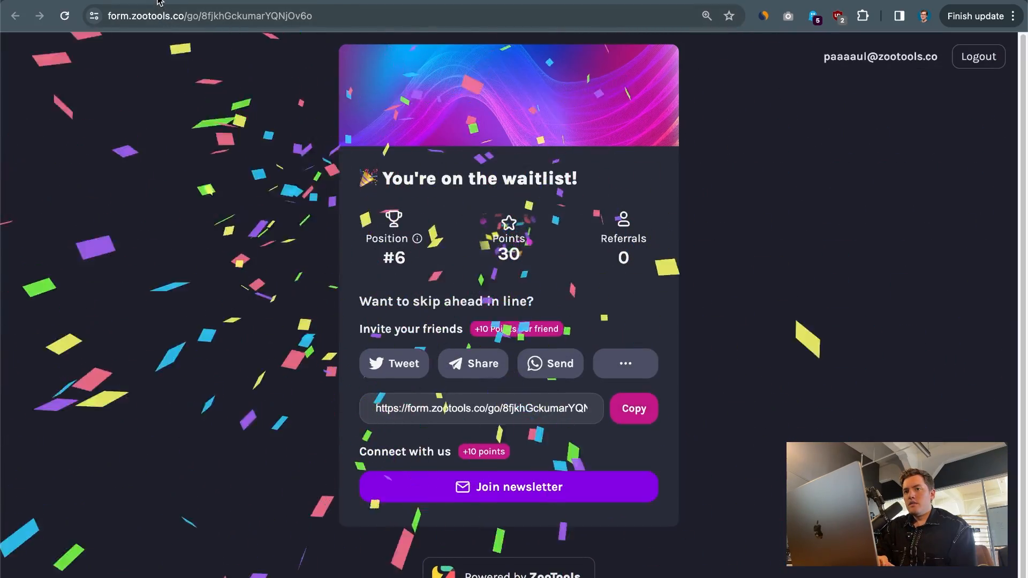
click(152, 2)
click(21, 154)
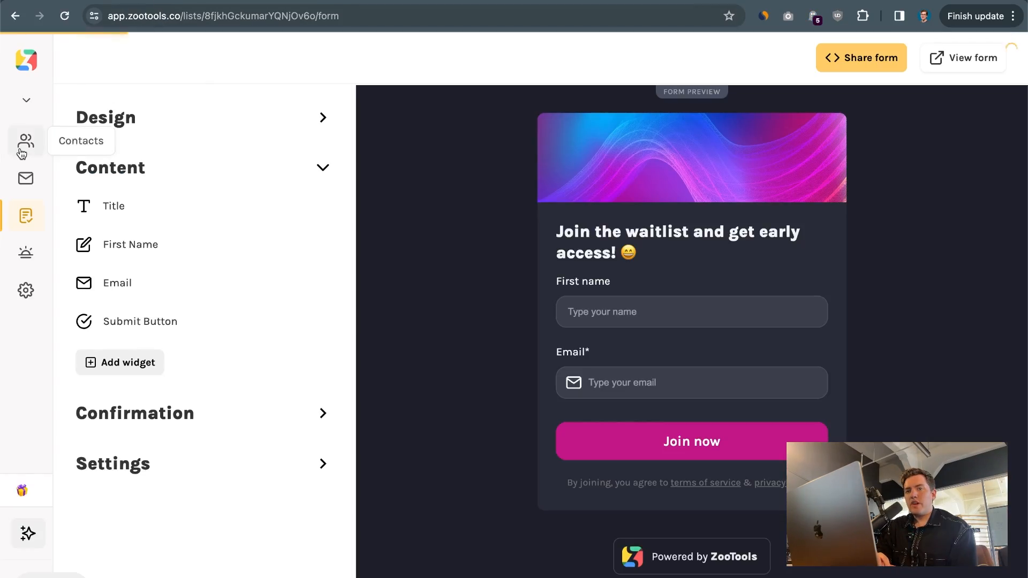
drag(212, 233, 459, 233)
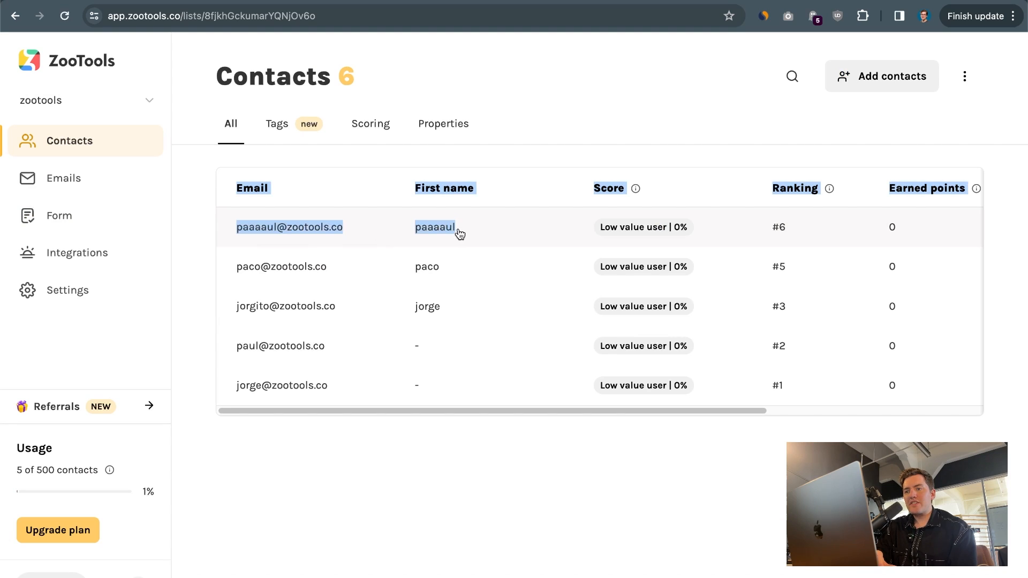
click(209, 232)
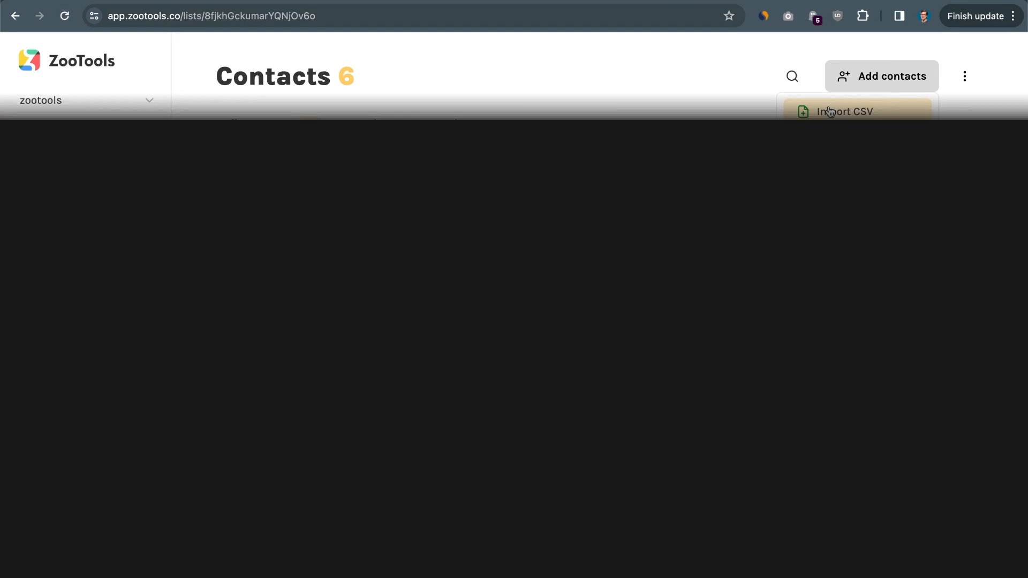
Start an Add contacts > Import CSV import, then switch to the blank Google spreadsheet
click(828, 110)
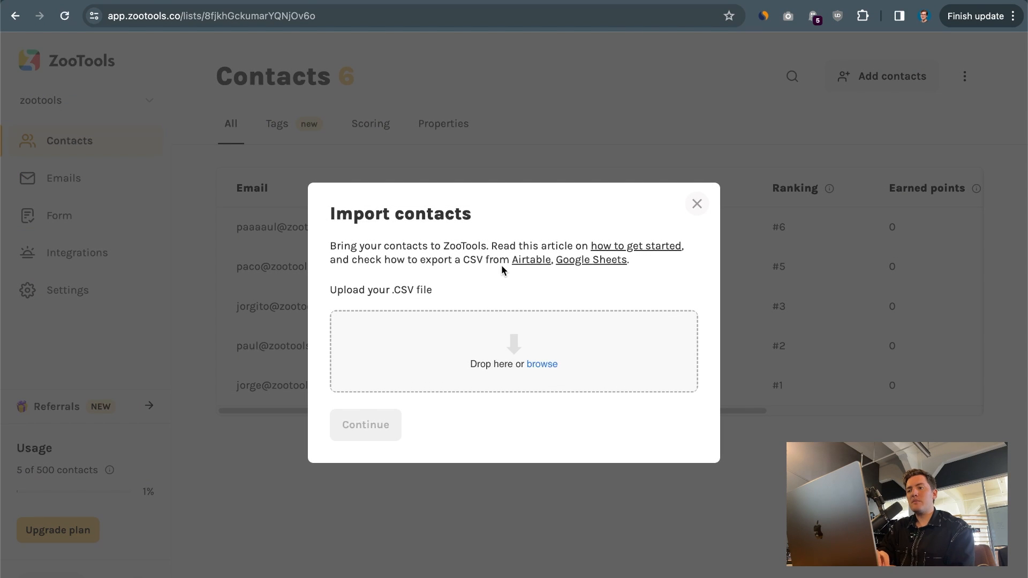
click(298, 1)
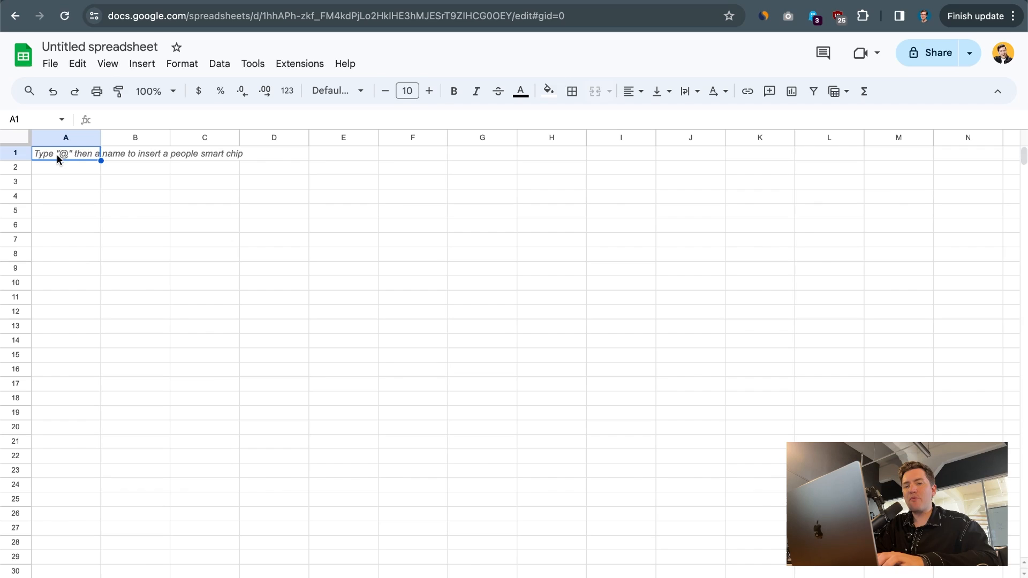
Enter the headers email and name, with one contact's email and name in row 2
text(email)
key(Tab)
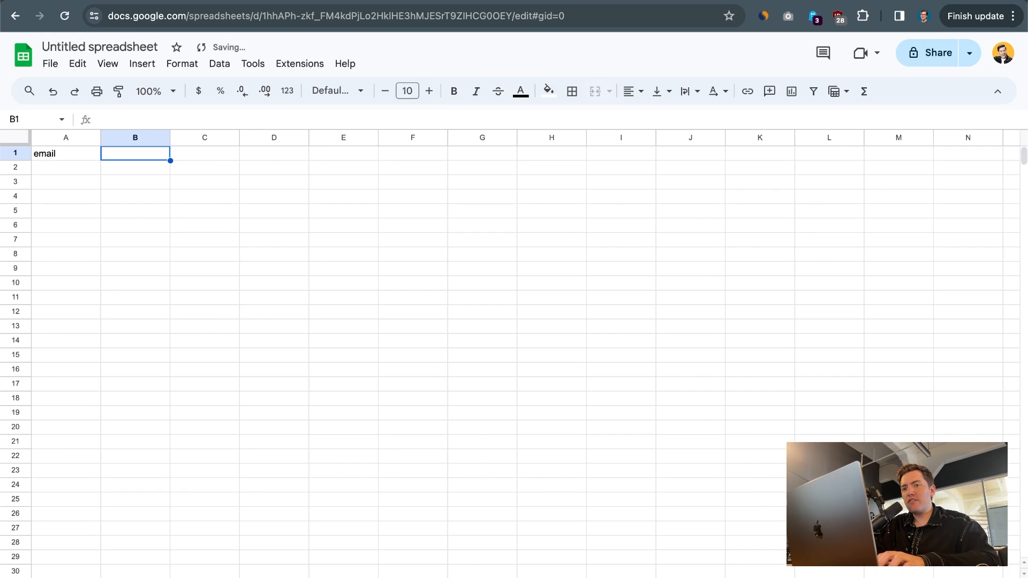
text(jorge)
key(Return)
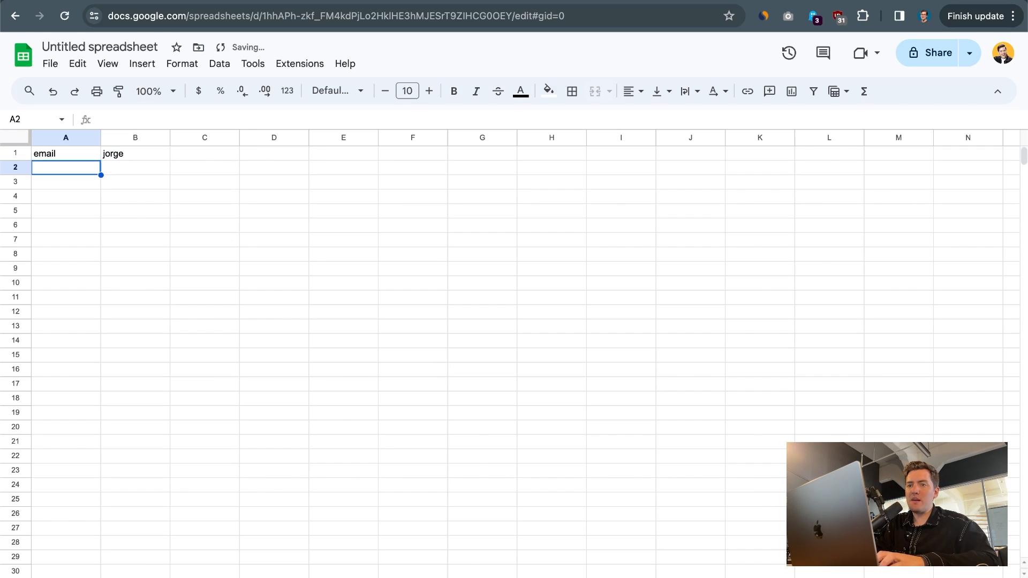
key(Up)
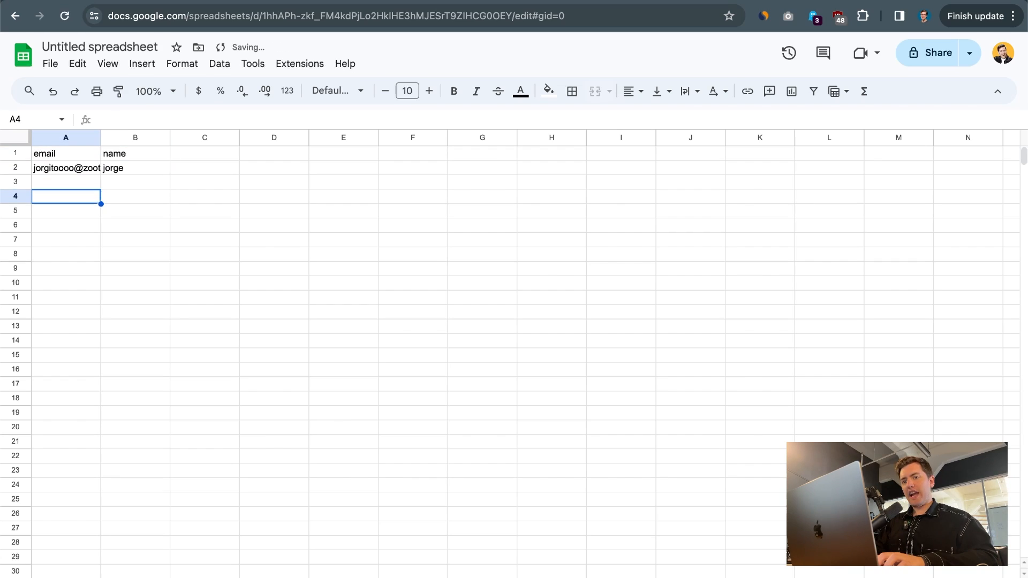
key(Up)
key(Up)
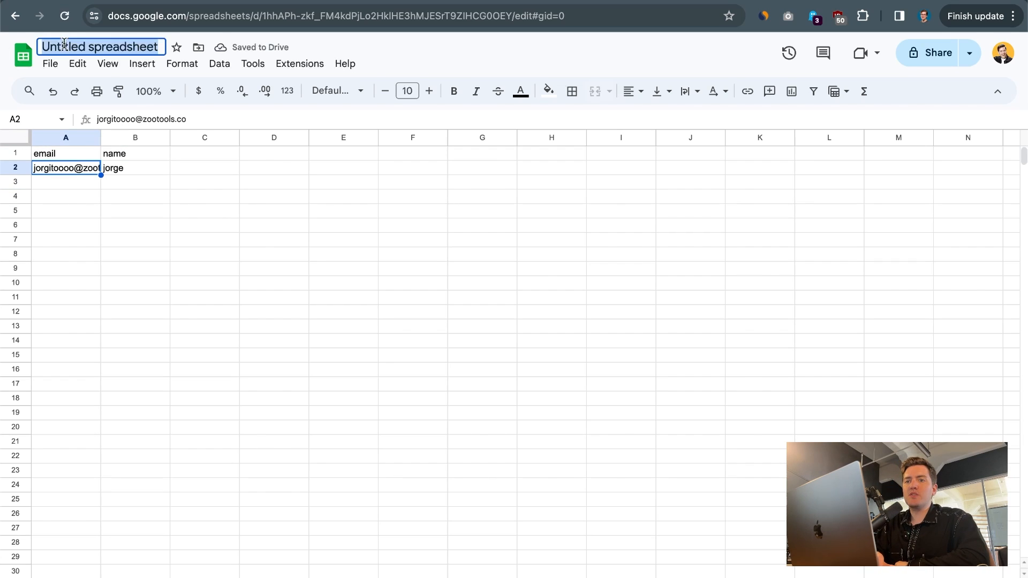
Download the sheet as a comma-separated values (.csv) file
click(51, 64)
mouse_move(127, 241)
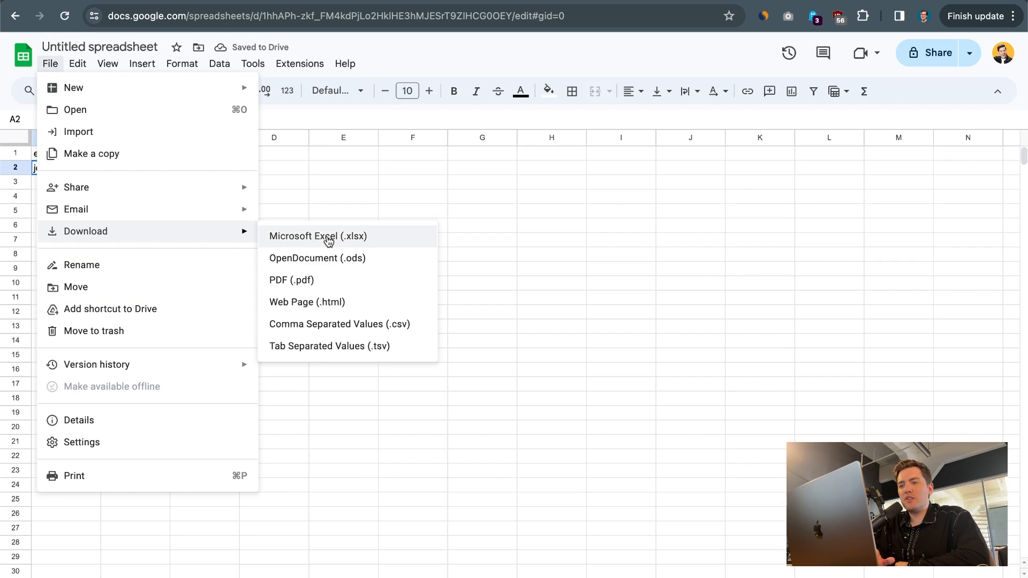
click(328, 347)
Drop the downloaded CSV file into the ZooTools import upload area
click(121, 1)
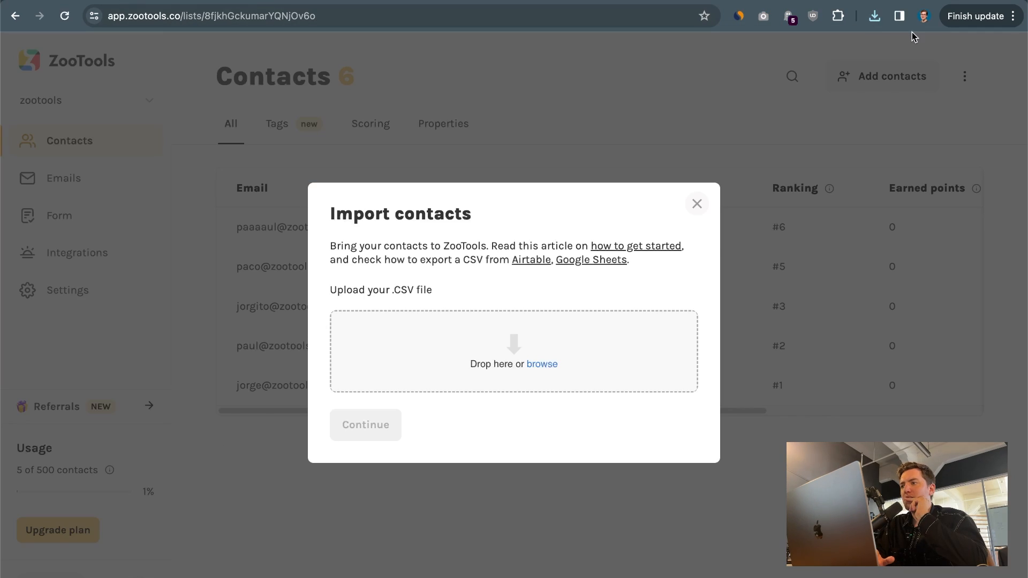
click(876, 17)
drag(760, 84, 471, 367)
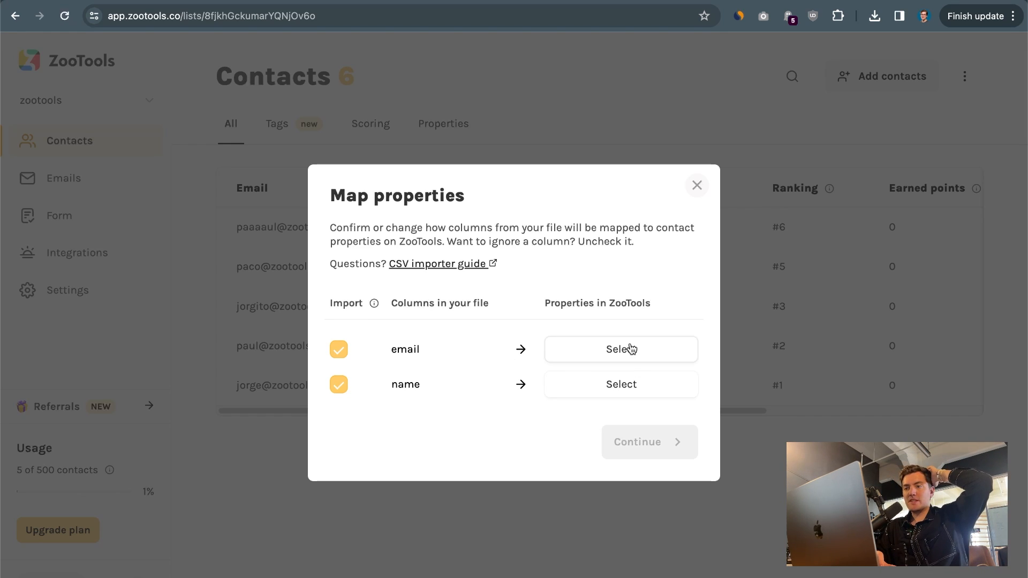
double_click(416, 348)
Map the email column to Email and the name column to First name
click(589, 351)
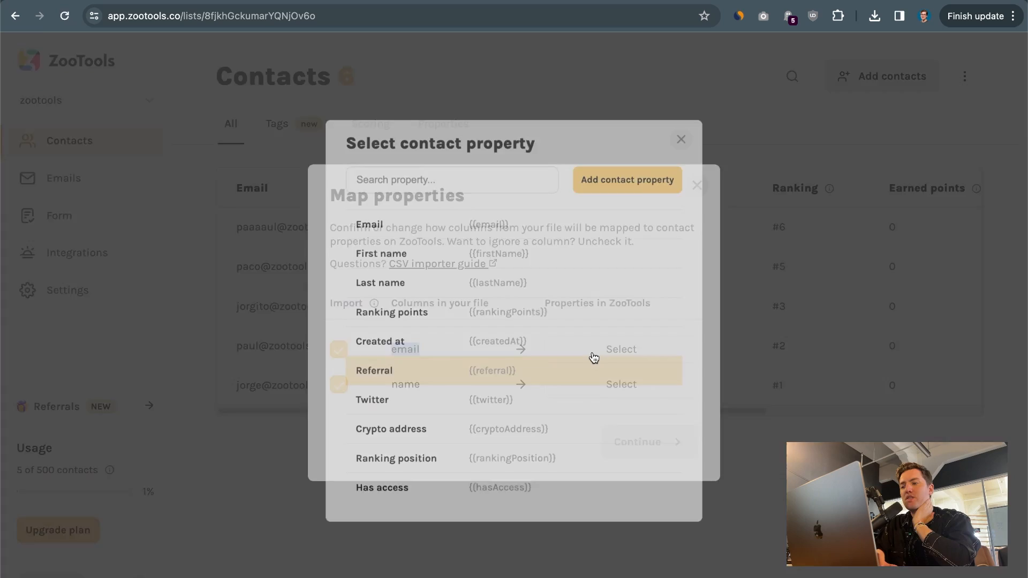
click(455, 213)
click(598, 382)
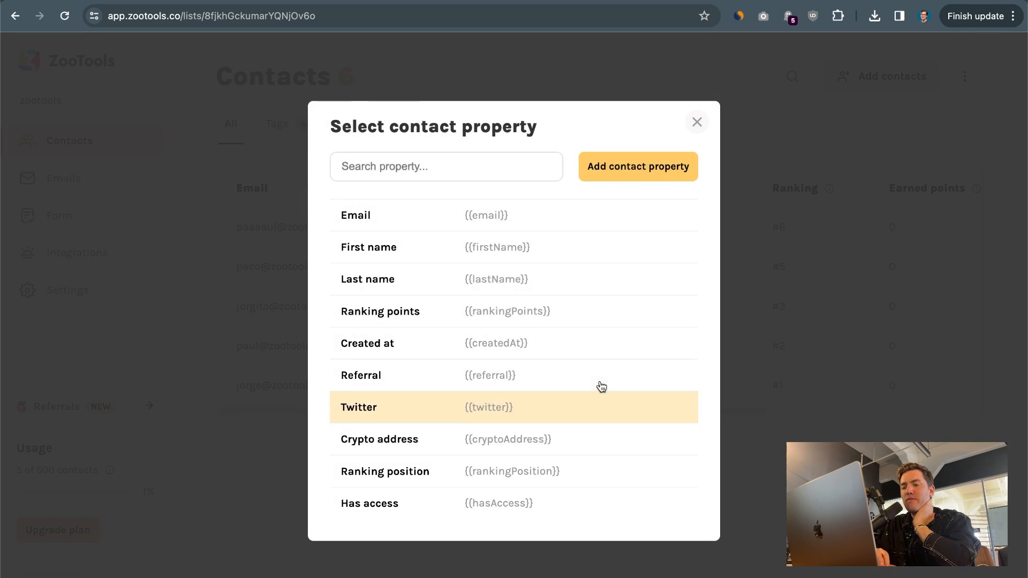
click(476, 238)
click(682, 440)
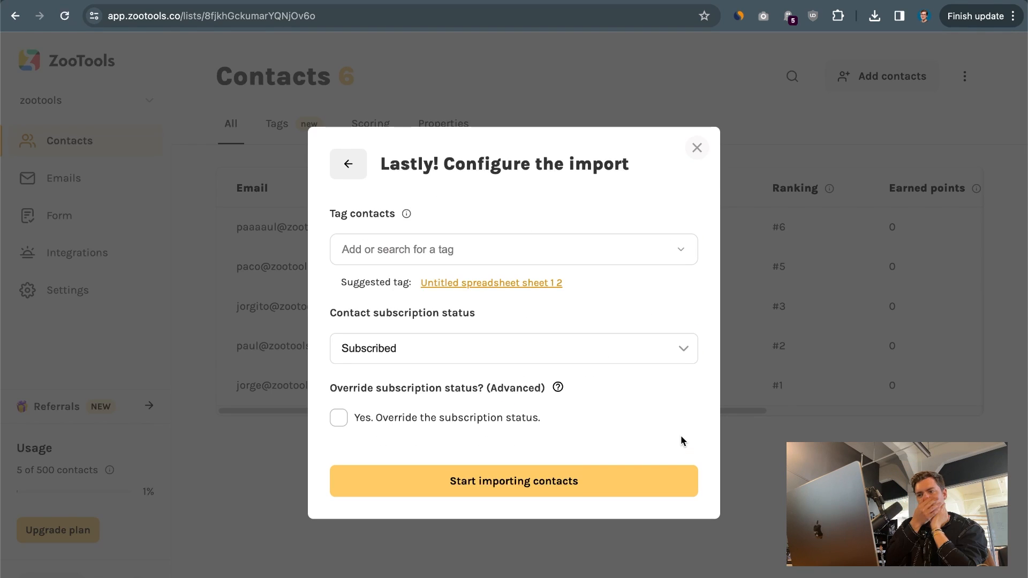
Tag the imported contacts with a new 'test' tag and start the import
click(389, 256)
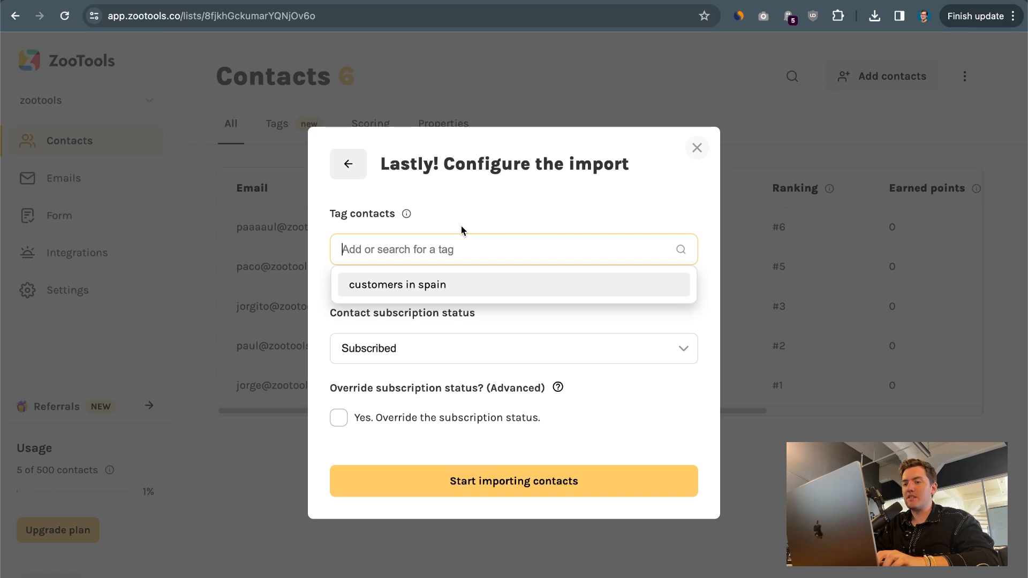
text(test)
key(Return)
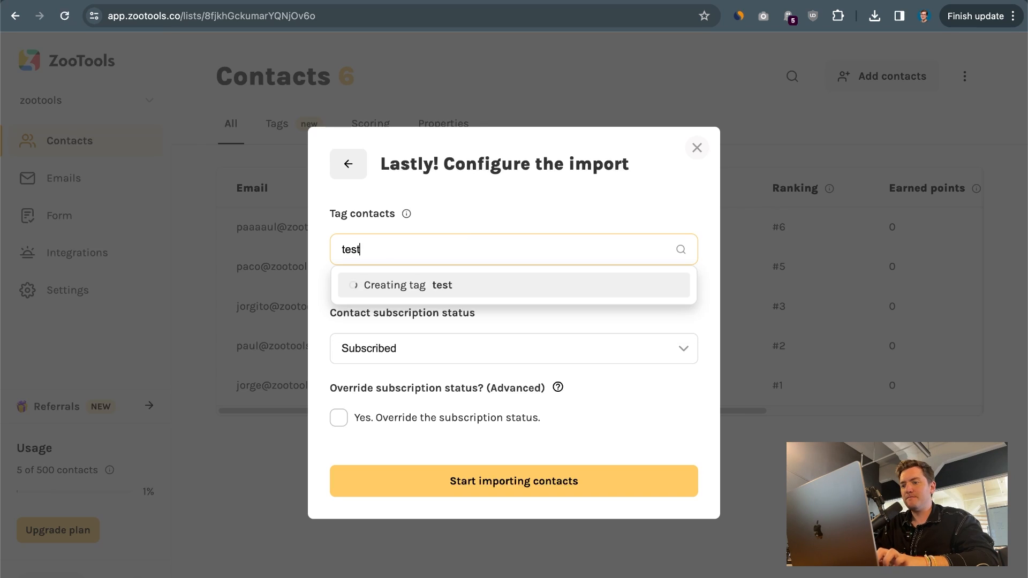
click(475, 482)
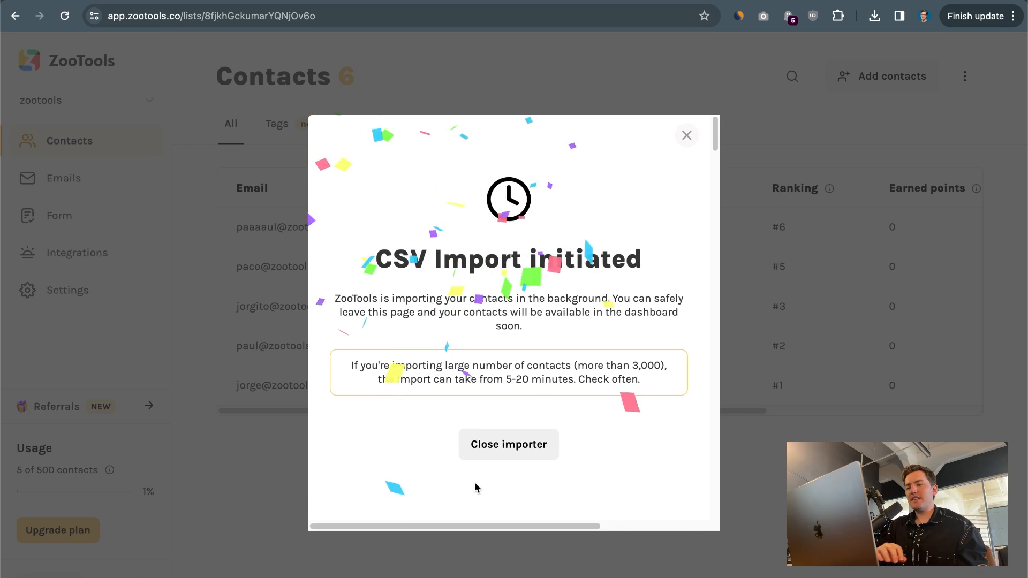
Reload the contact list to see the imported contact, open its details, then close them
click(504, 443)
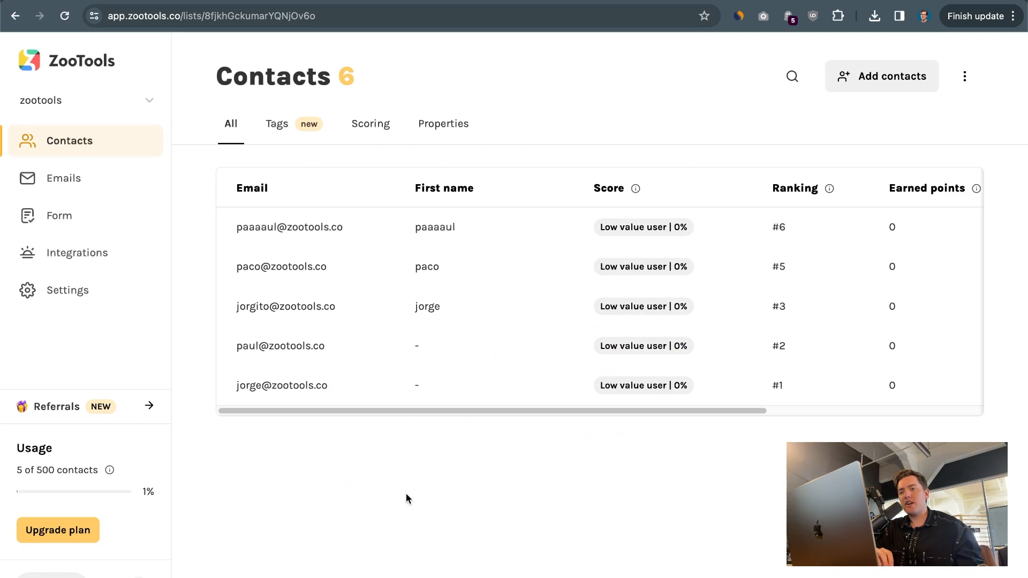
click(66, 18)
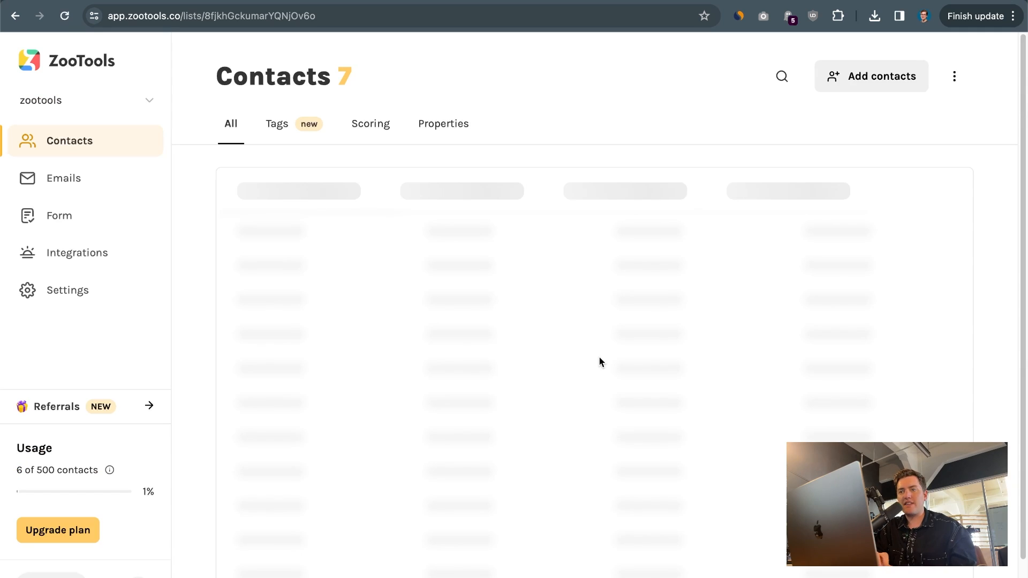
click(450, 231)
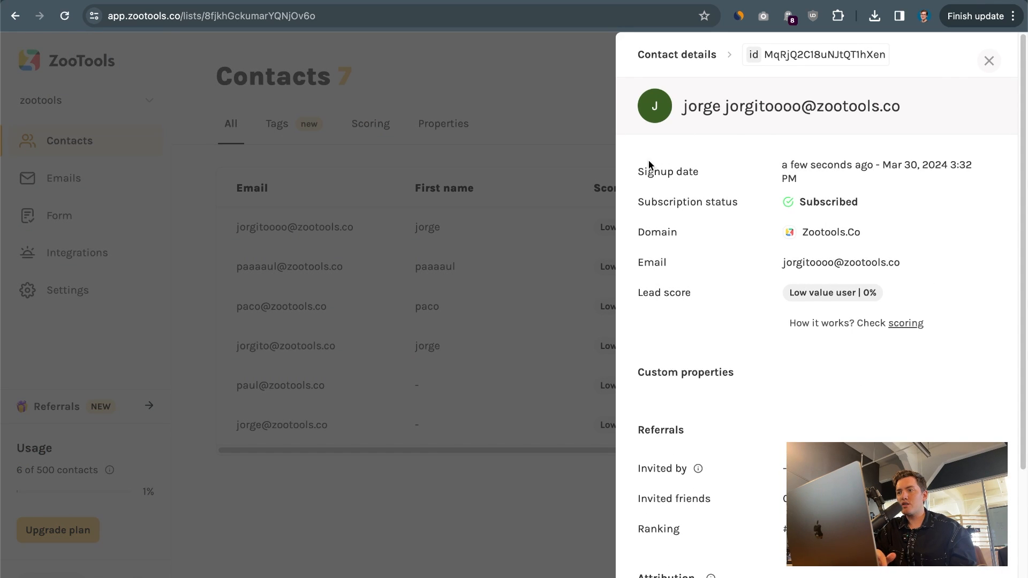
click(406, 230)
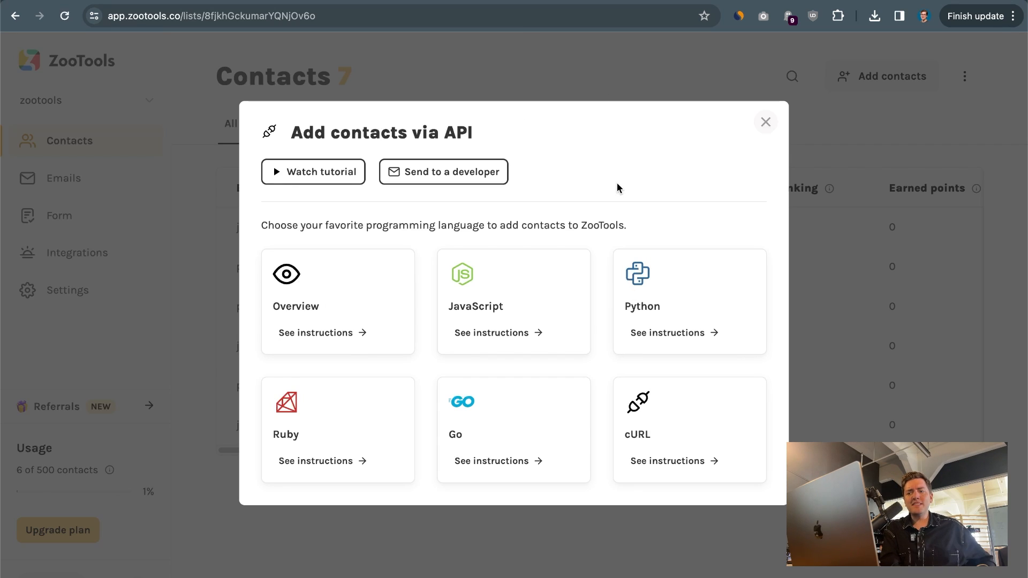
Scroll through the JavaScript instructions for adding contacts via API
scroll(283, 162, up, 5)
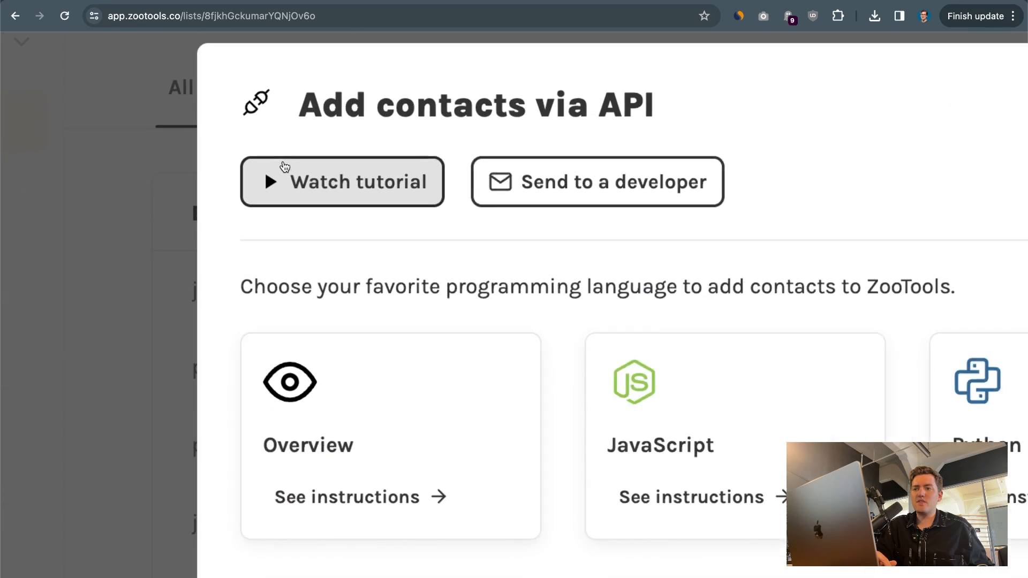
scroll(377, 238, down, 5)
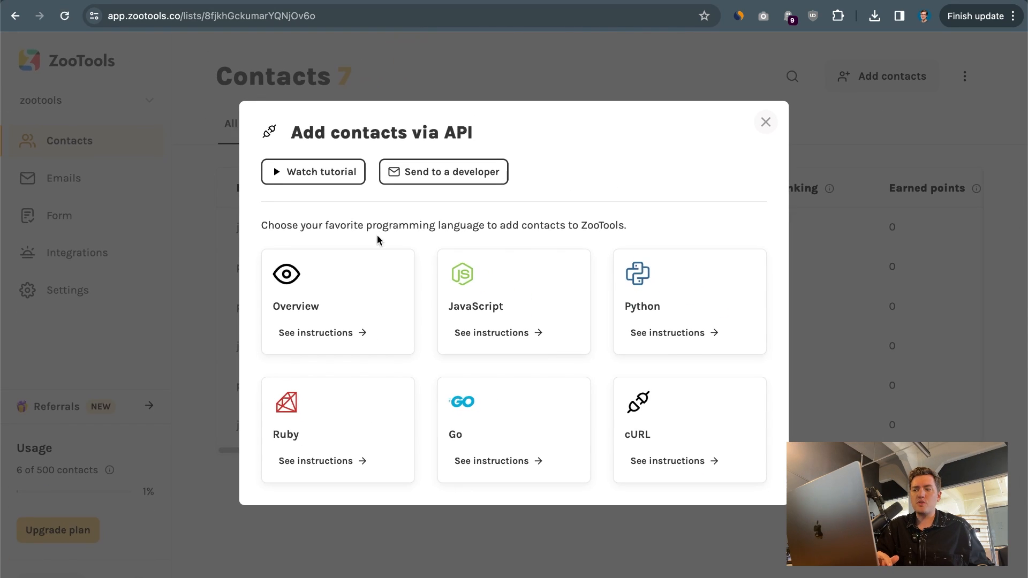
click(518, 353)
scroll(412, 269, down, 5)
scroll(408, 263, up, 5)
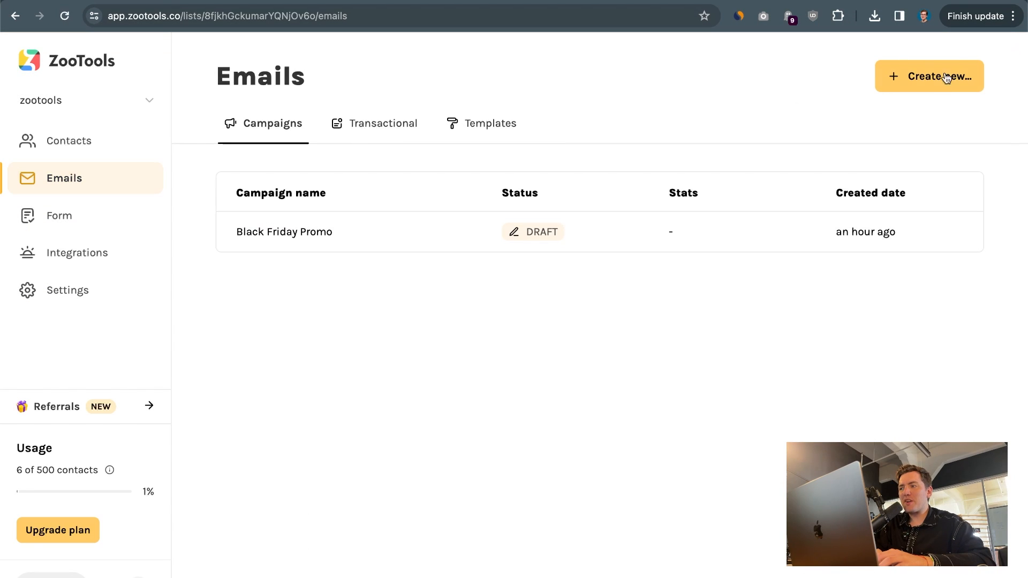
Create the email campaign 'black friday offer' from the purple Acme 30% off template
click(945, 78)
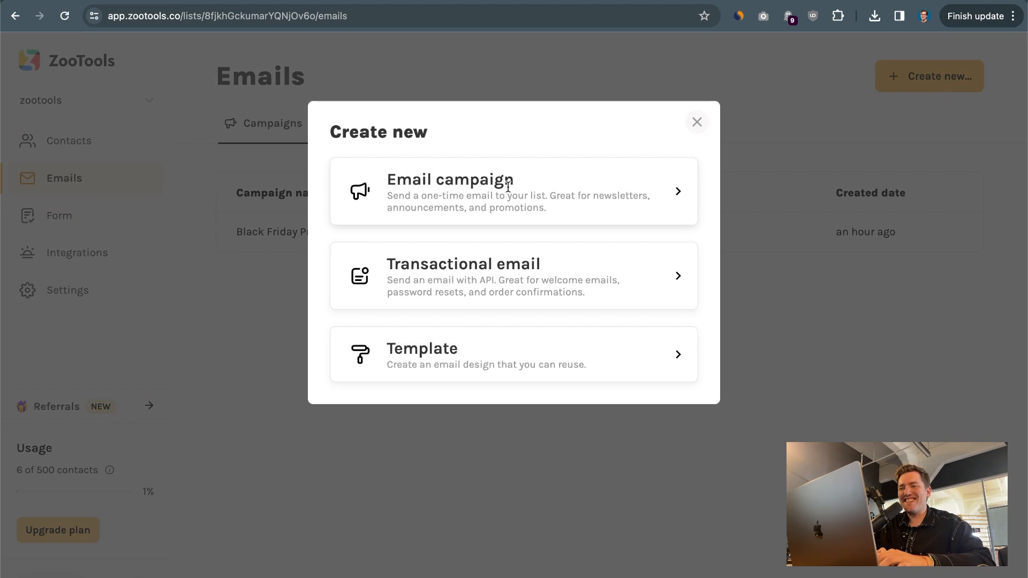
key(Escape)
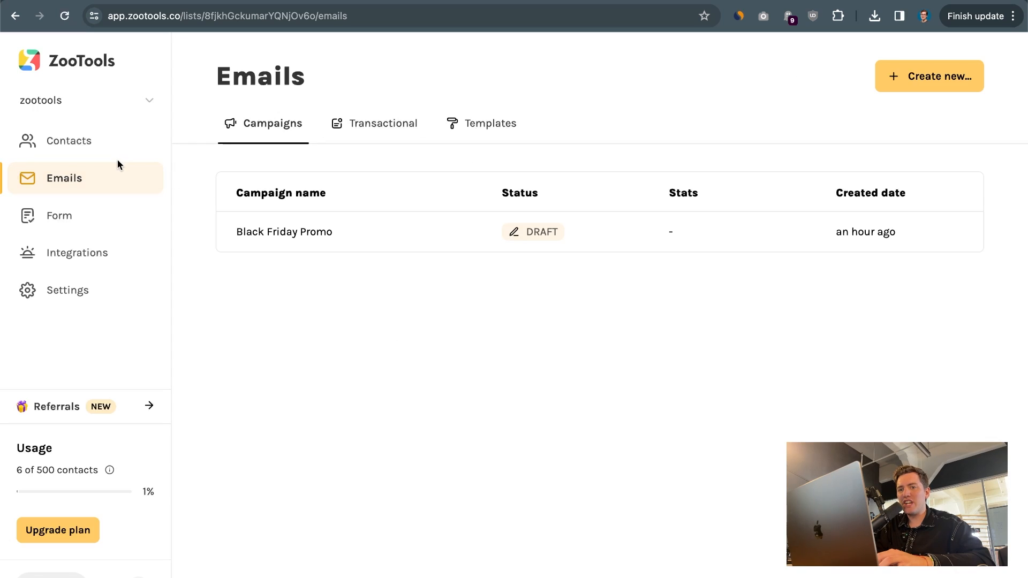
click(941, 79)
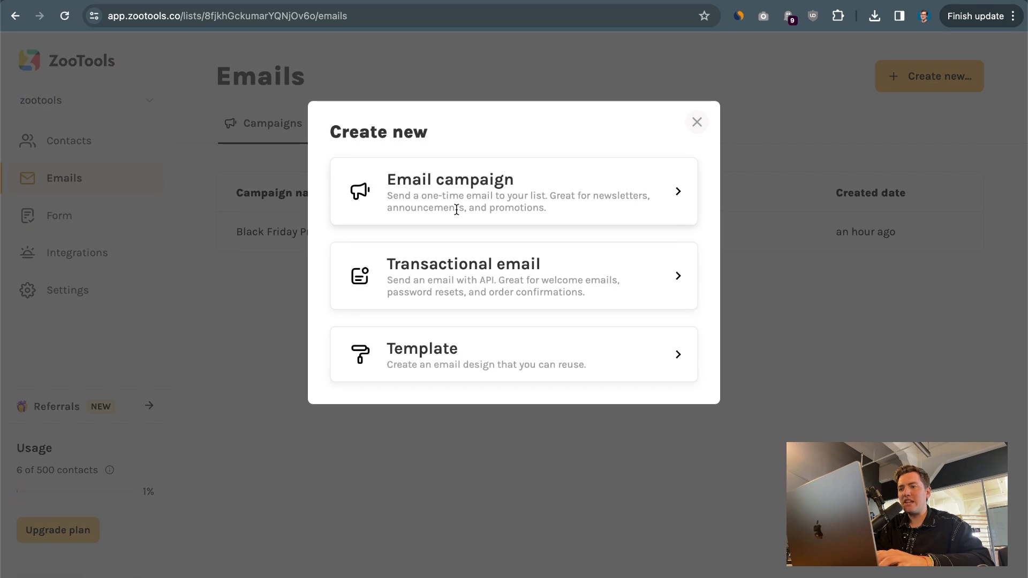
click(412, 188)
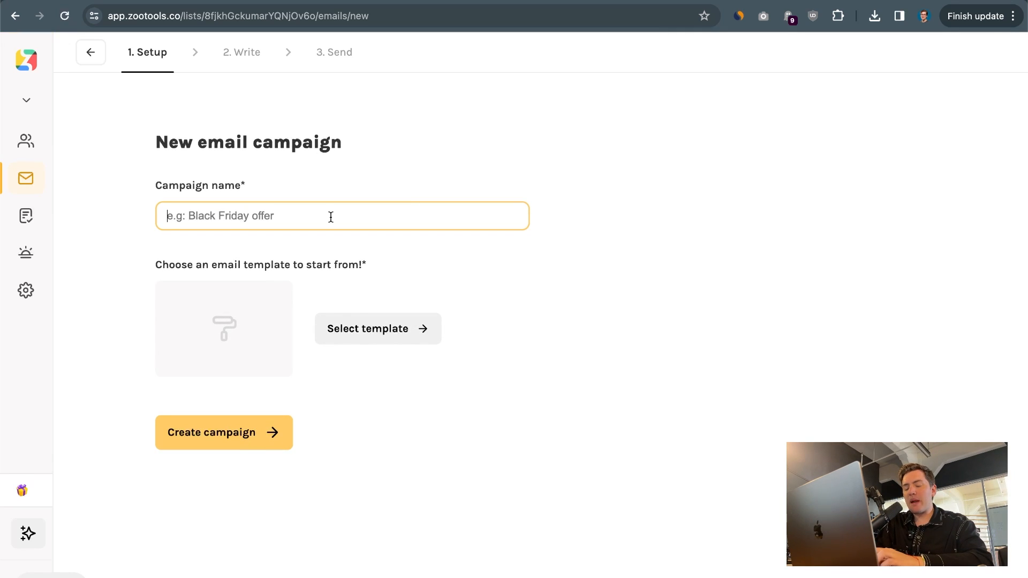
text(black friday)
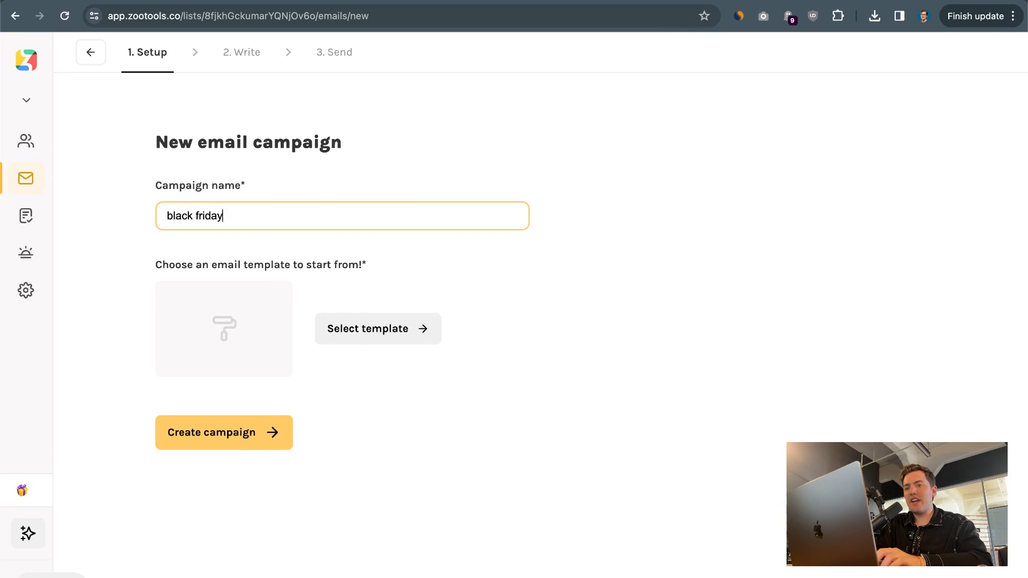
text( offer)
click(399, 341)
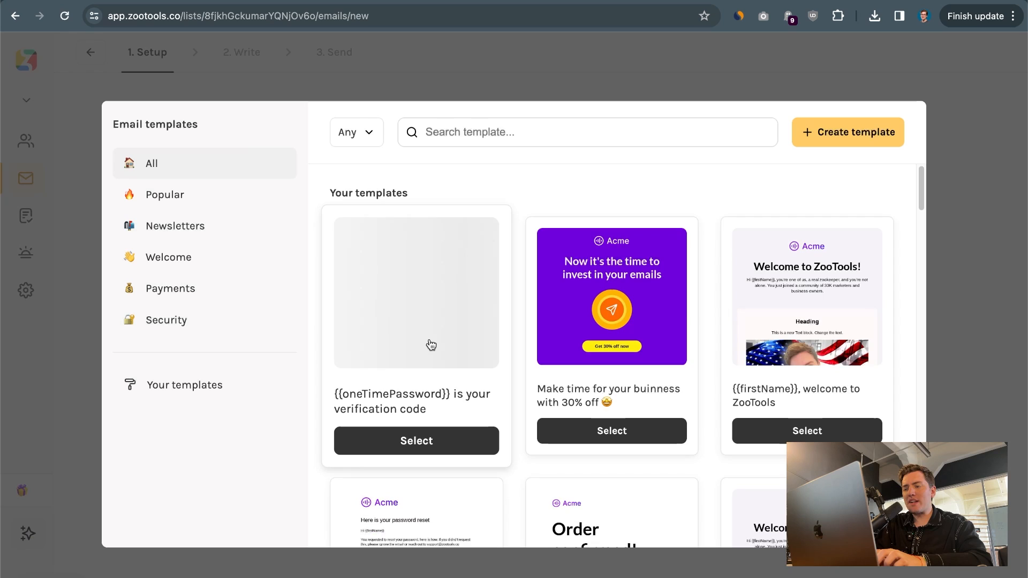
click(605, 343)
click(252, 428)
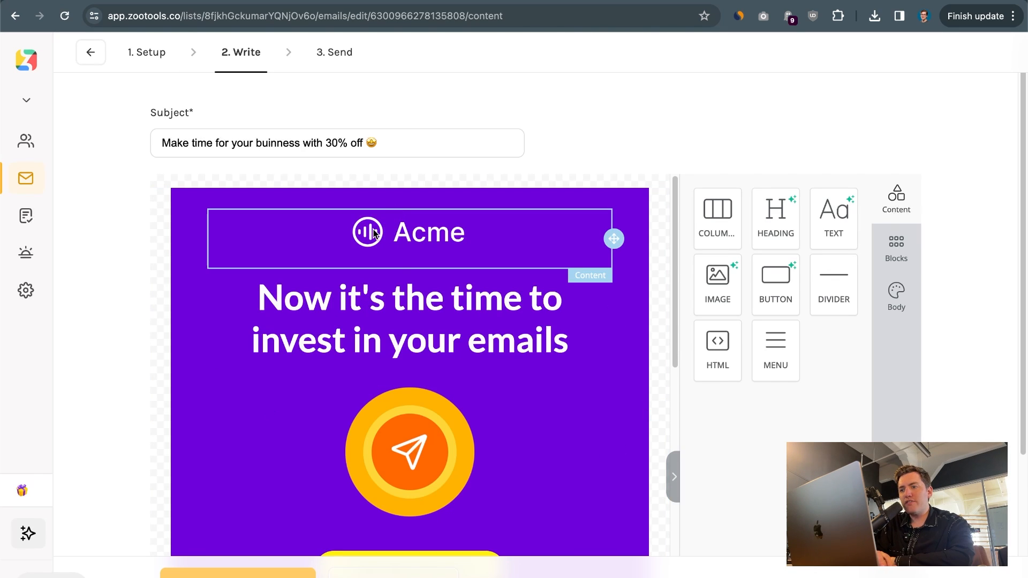
Change the main heading to 'Hey {{firstName}}' using the firstName merge tag
triple_click(413, 324)
text(Hey)
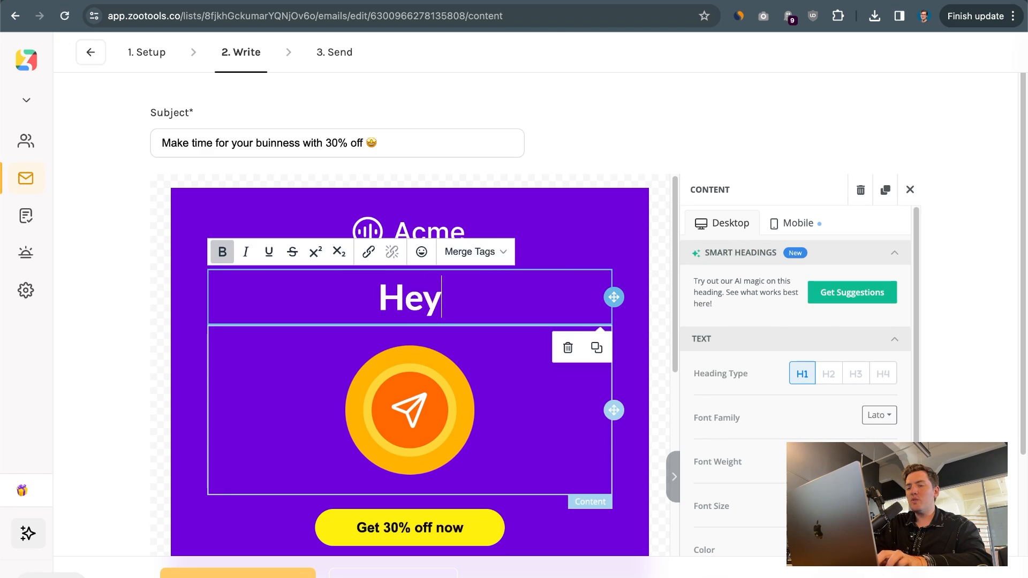
click(469, 252)
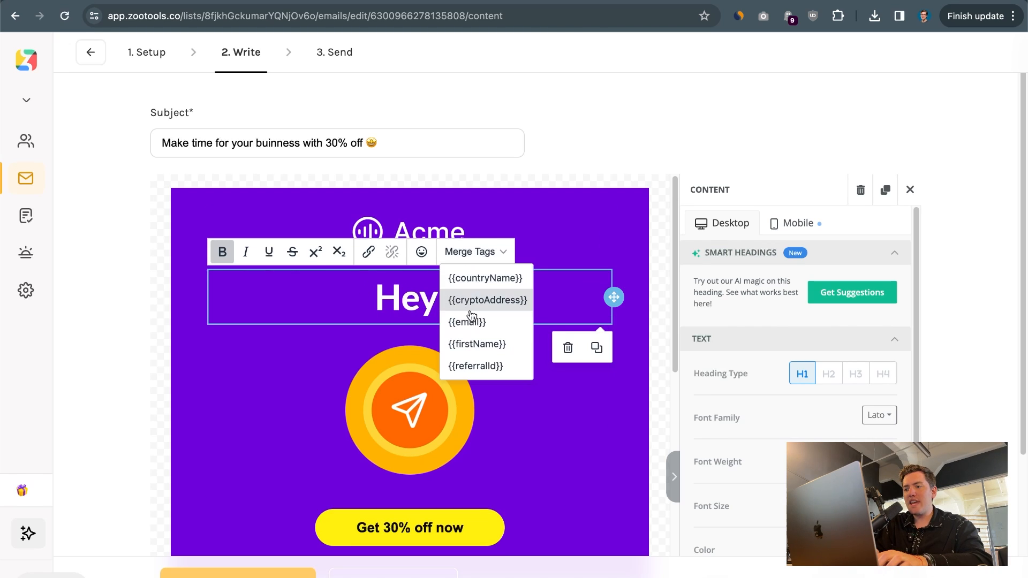
click(487, 342)
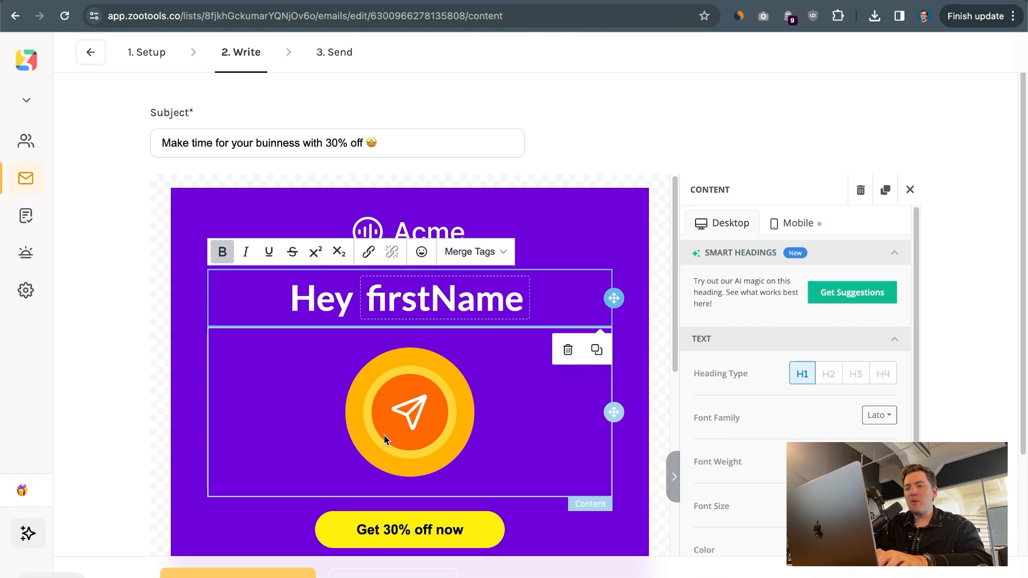
Add a new button below the heading with the text 'BUY US NOW HEH E :)'
scroll(384, 435, down, 2)
click(386, 453)
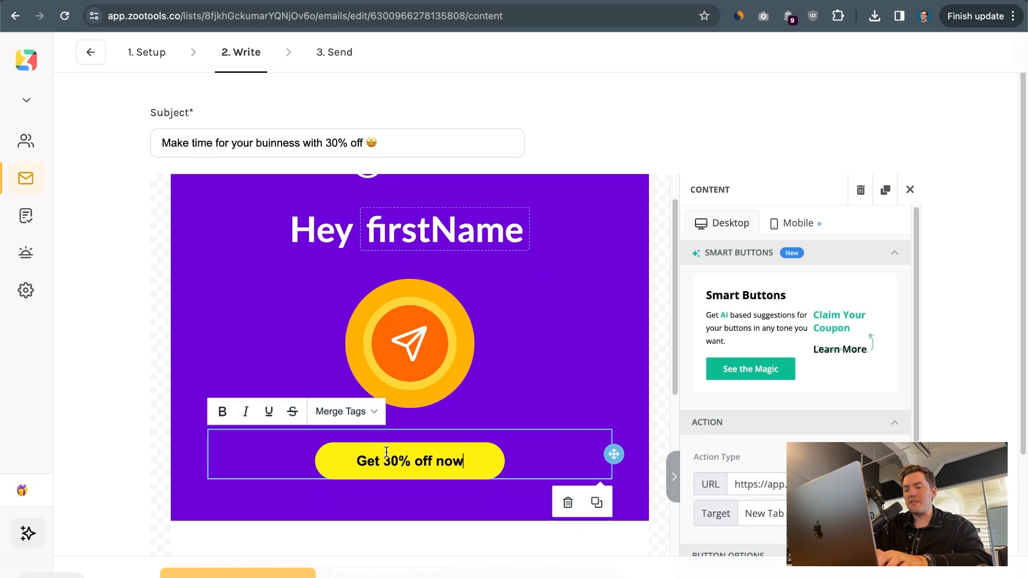
click(779, 482)
scroll(512, 451, down, 1)
scroll(512, 451, down, 8)
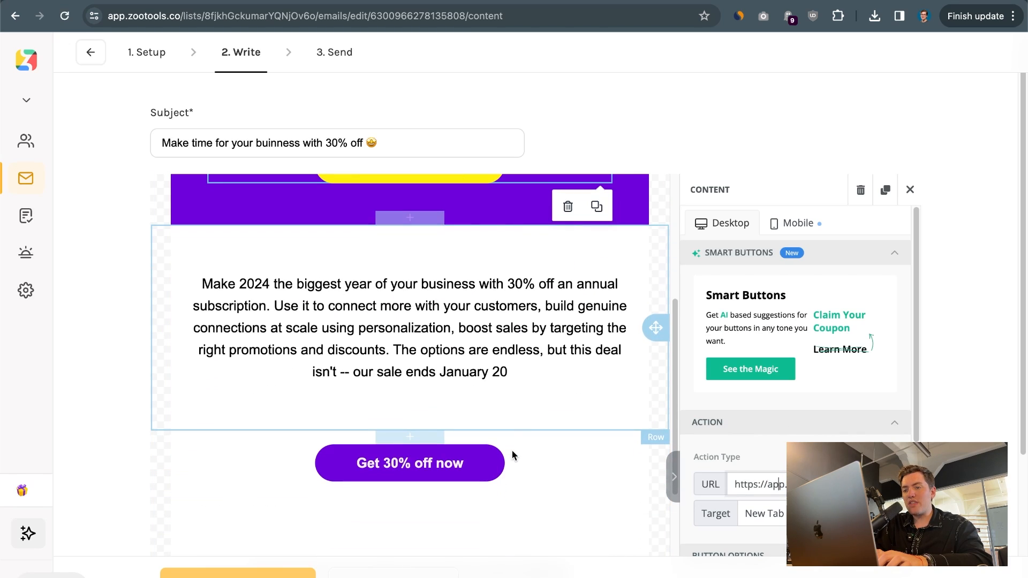
click(910, 190)
scroll(526, 255, up, 10)
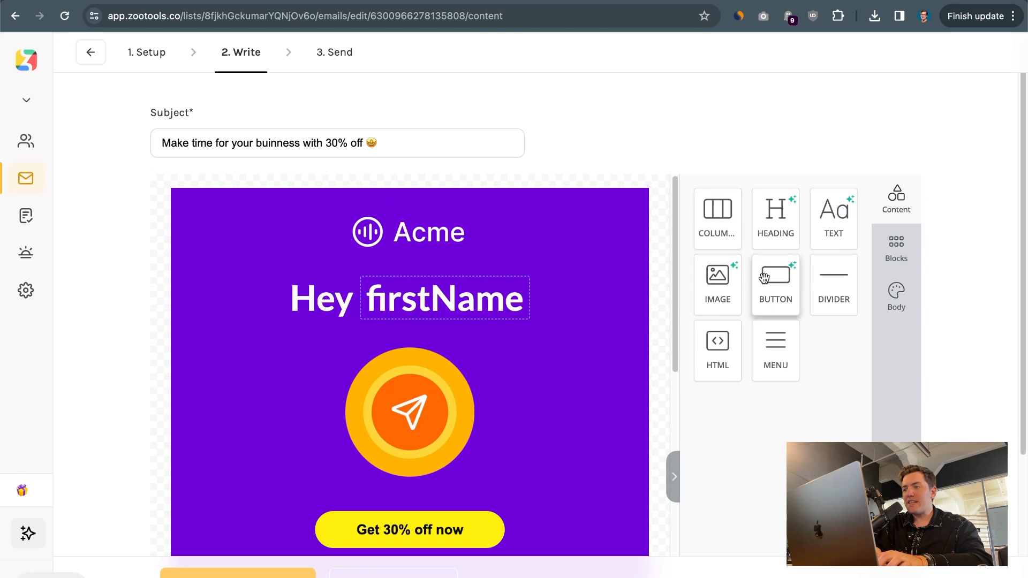
drag(776, 283, 370, 327)
triple_click(393, 353)
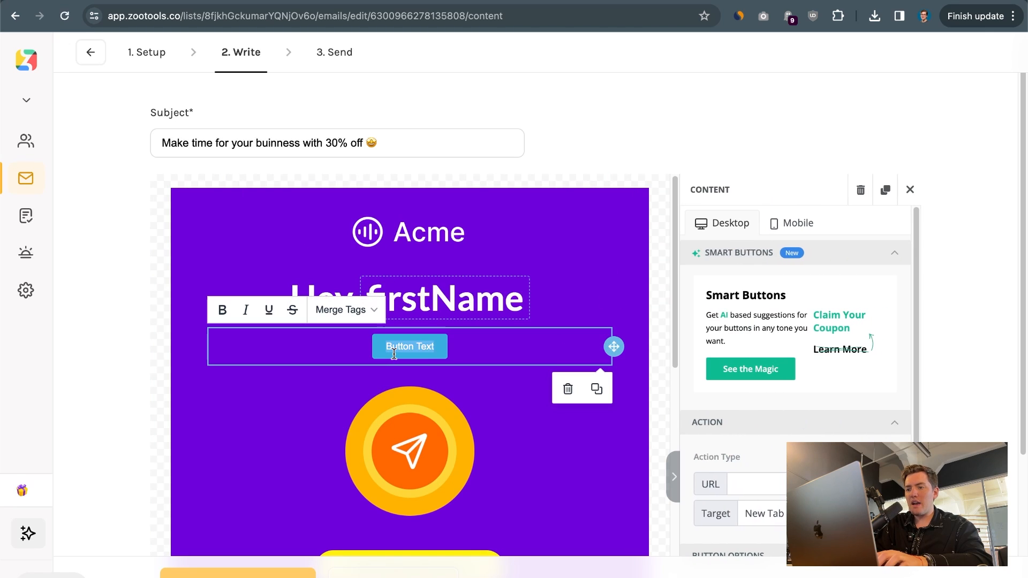
text(BUY US U)
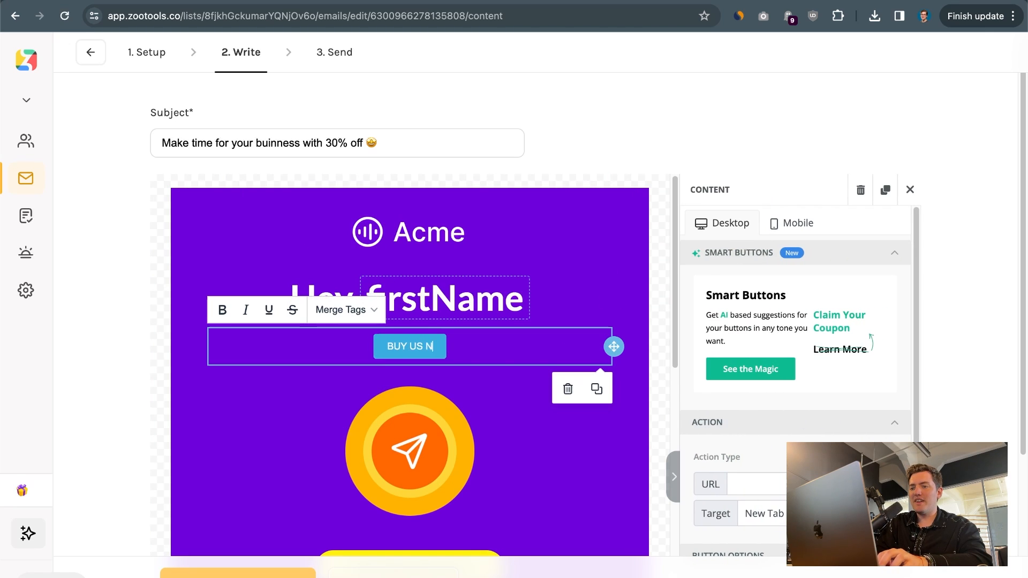
text(OW HEH E :))
Drop a new heading block into the email, then save and continue to test sending
click(910, 189)
drag(776, 219, 492, 282)
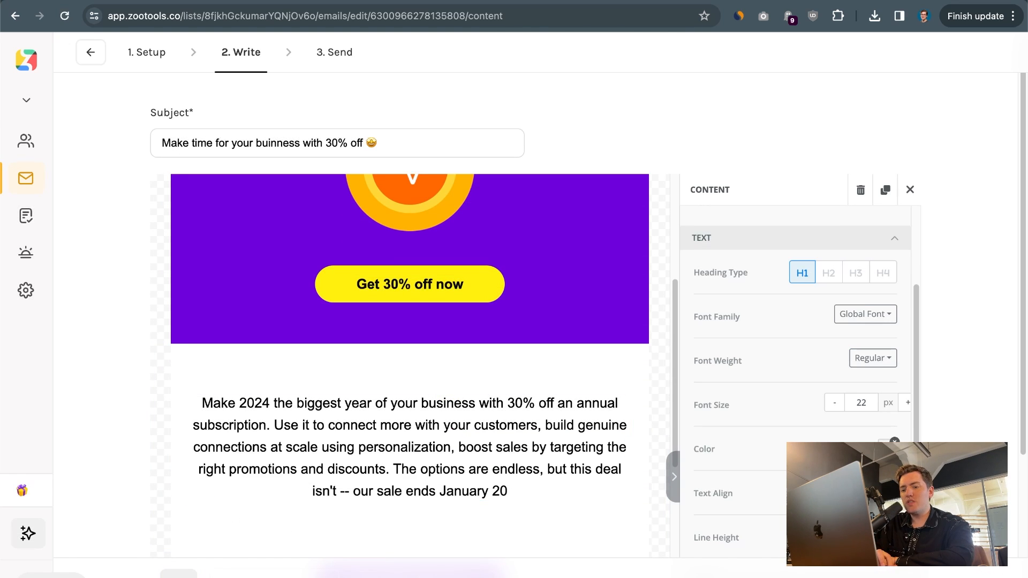
click(382, 571)
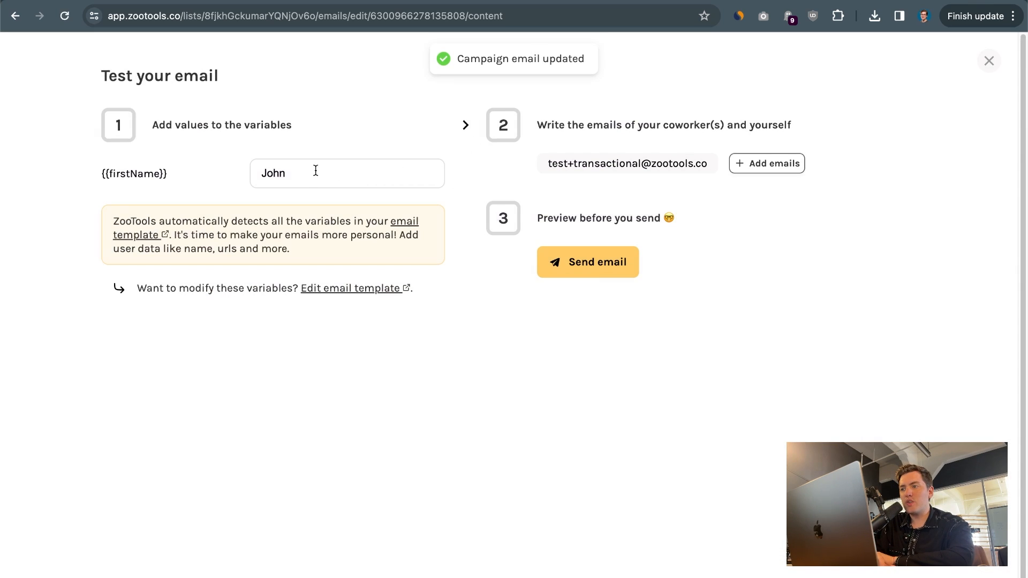
Add two coworkers' email addresses as test recipients, making four in total
click(745, 170)
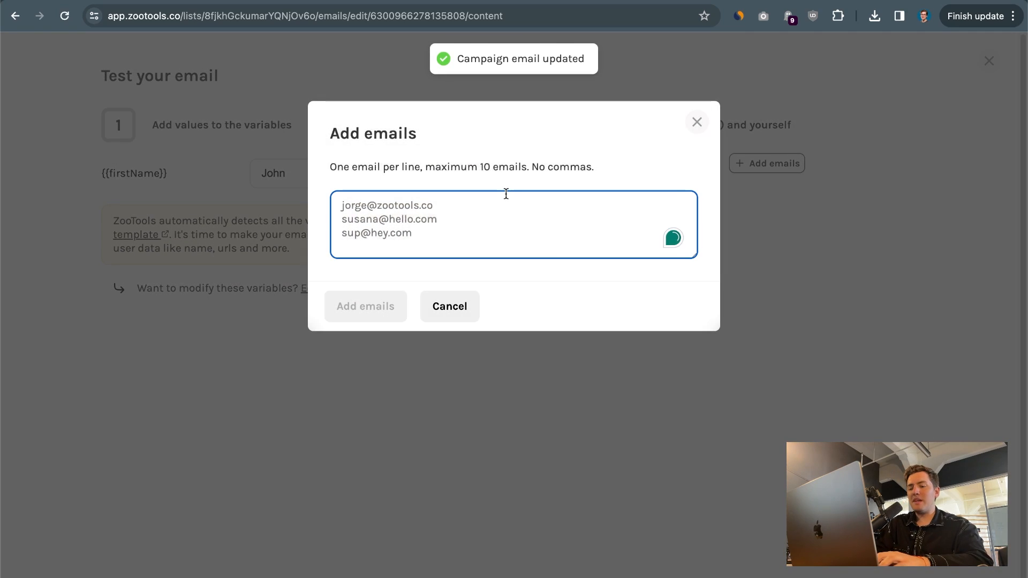
text(fer)
key(super+a)
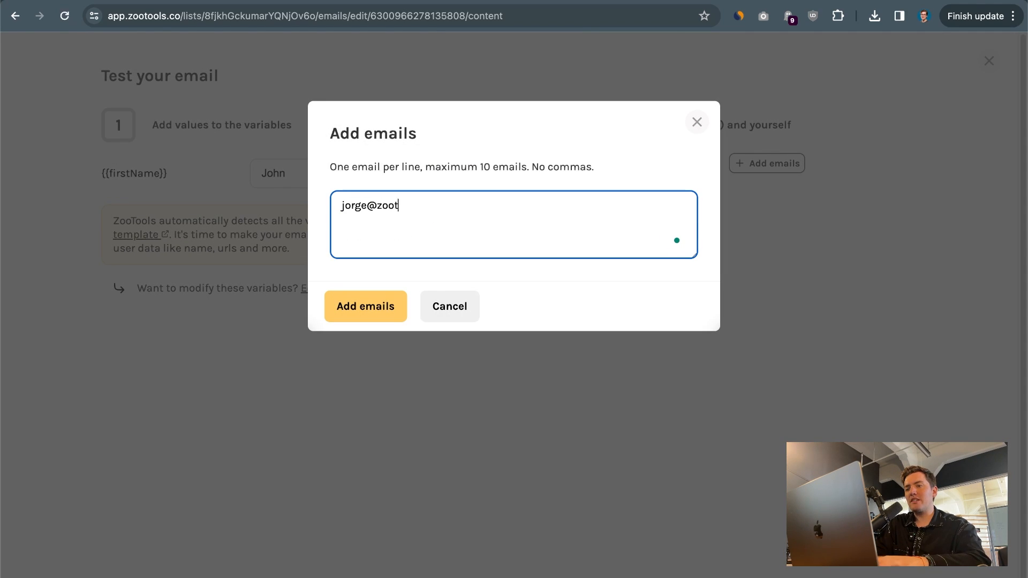
key(Tab)
click(526, 207)
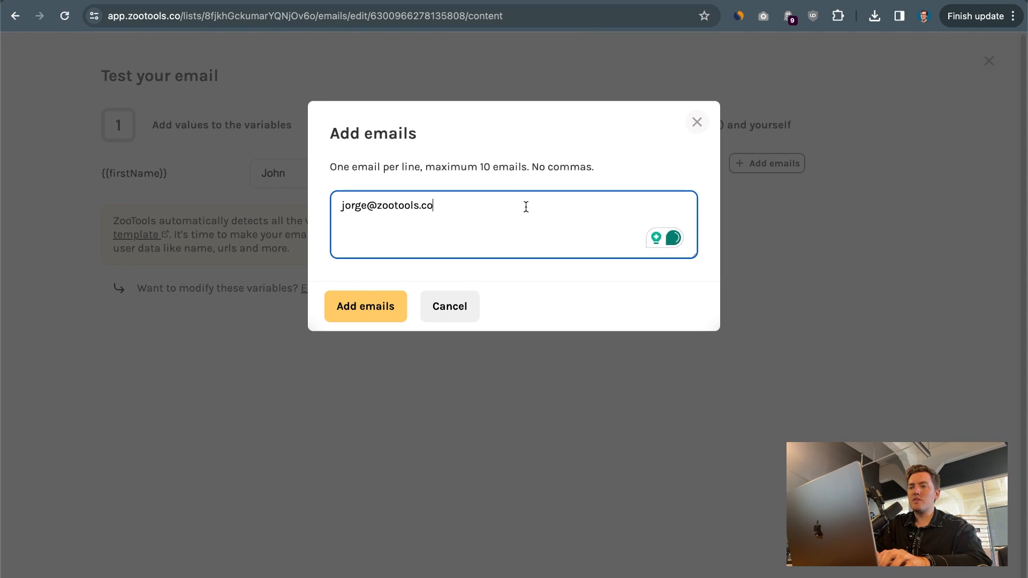
text(paul)
click(381, 300)
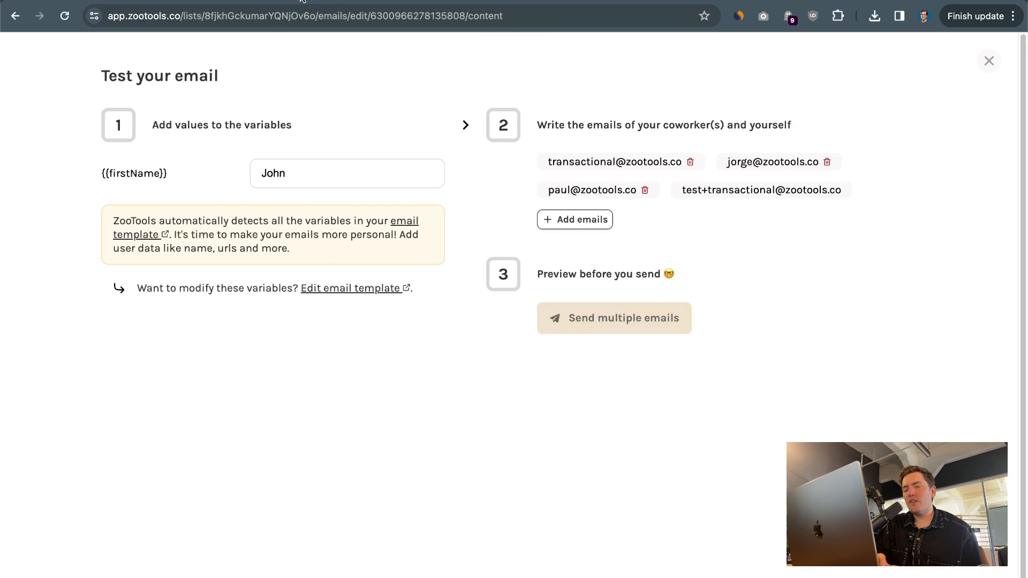
Go to gmail.com in the browser to check the test email arrived
click(282, 2)
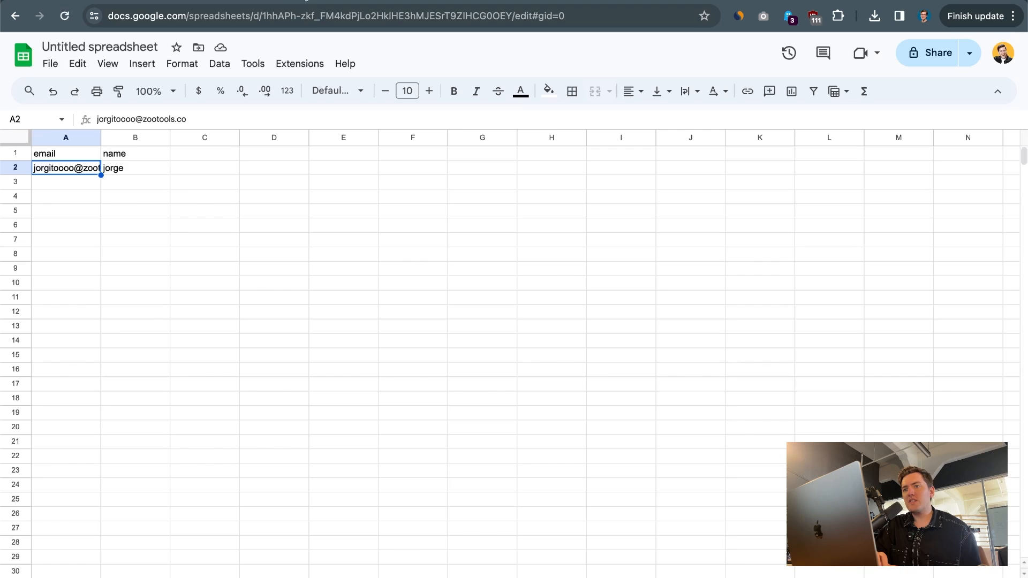
click(282, 13)
text(gma)
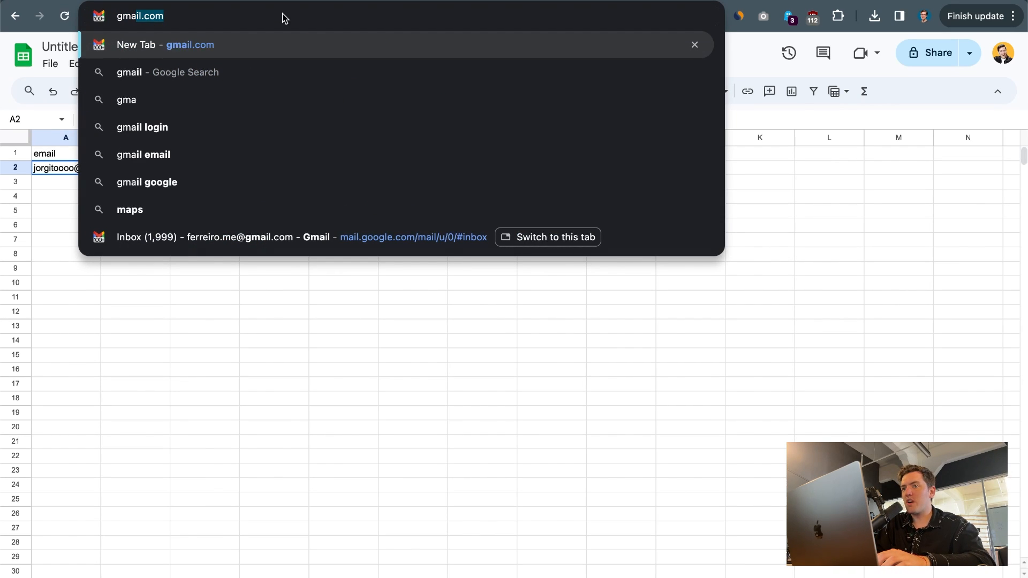
key(Return)
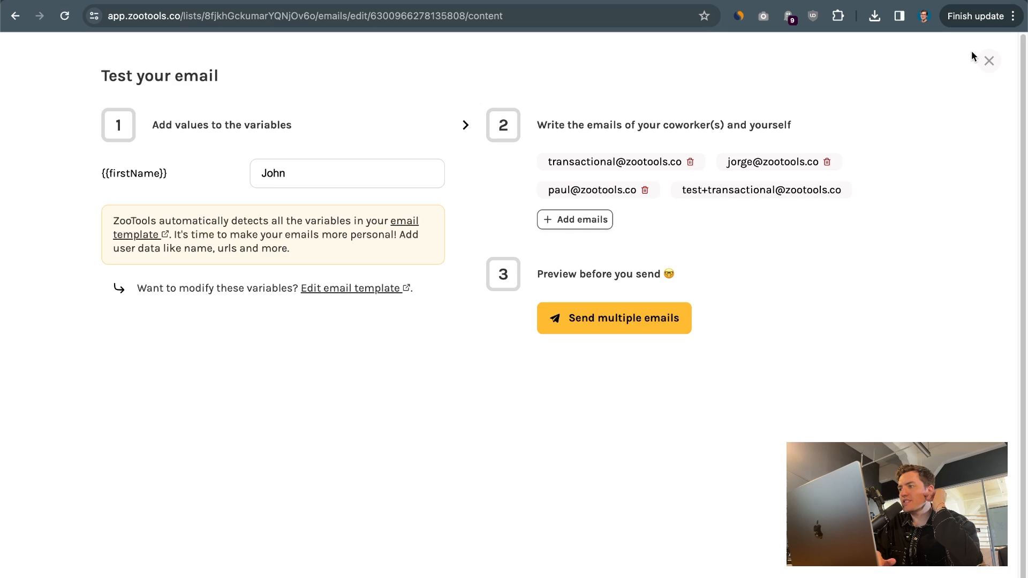
Leave the test page and target contacts tagged 'test' on the Send step
click(986, 62)
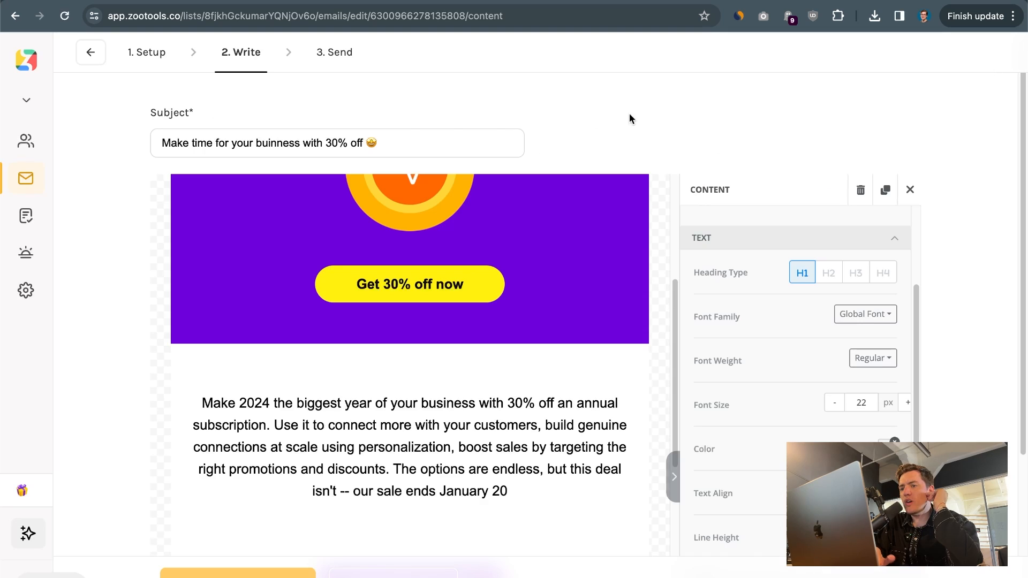
click(332, 69)
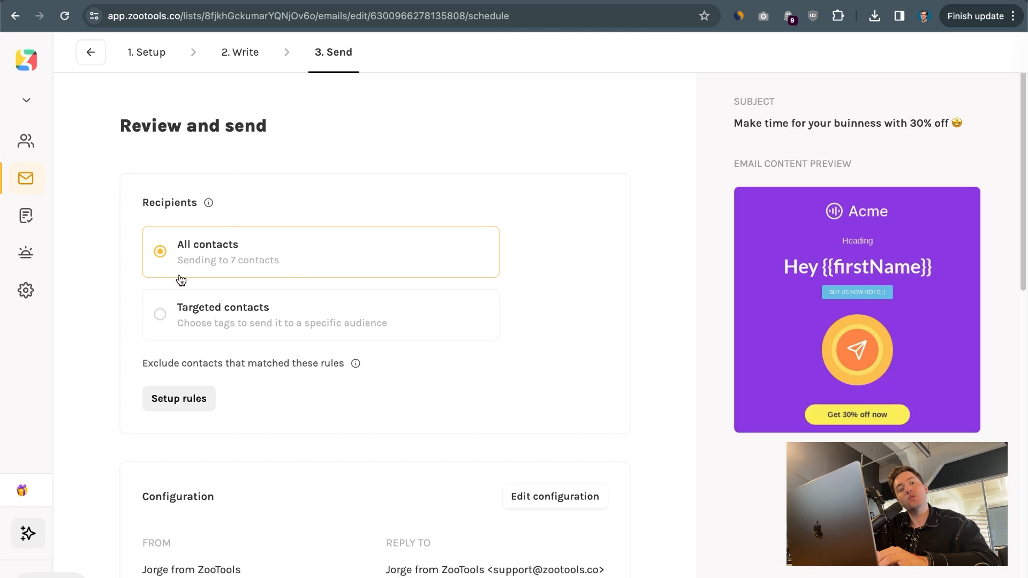
click(194, 322)
click(271, 351)
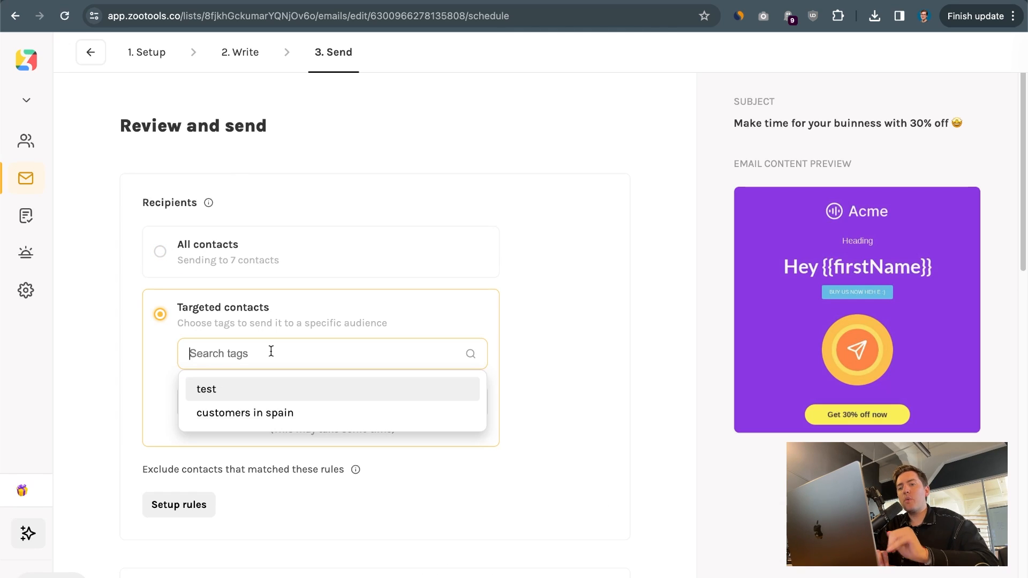
click(253, 390)
click(545, 284)
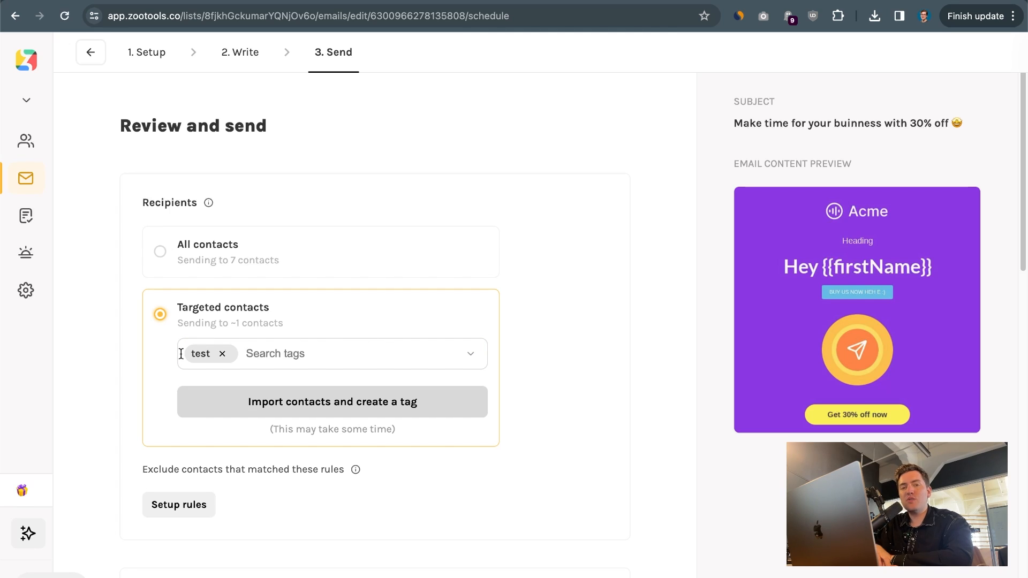
Remove the 'test' tag and send to All contacts (7) instead
click(222, 353)
click(212, 276)
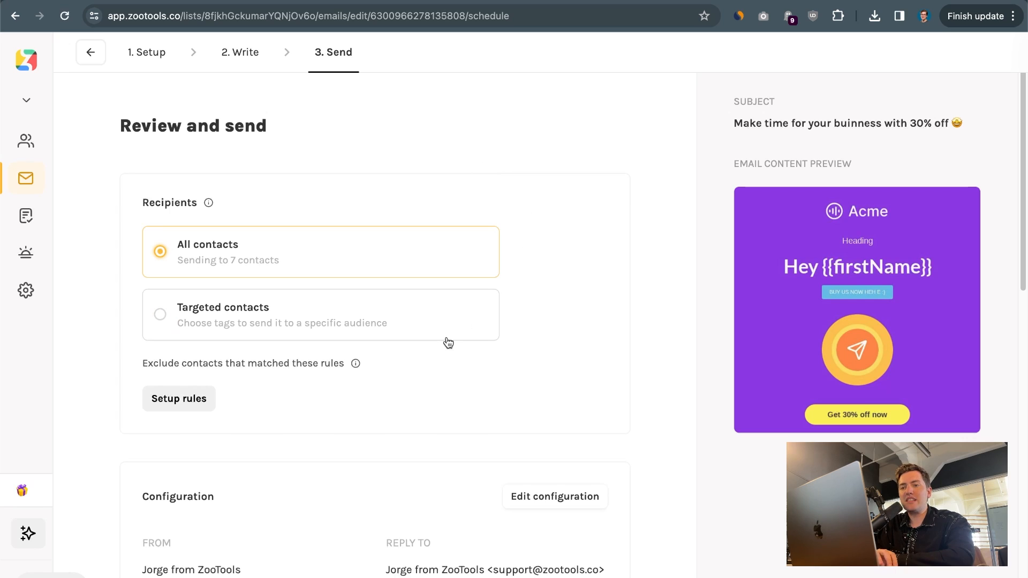
scroll(448, 342, down, 4)
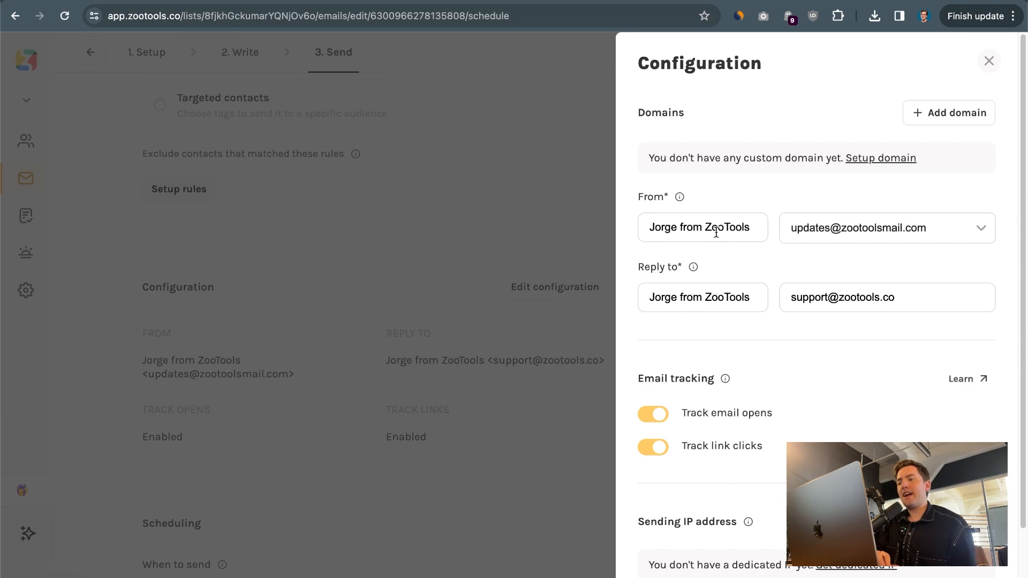
drag(646, 226, 838, 228)
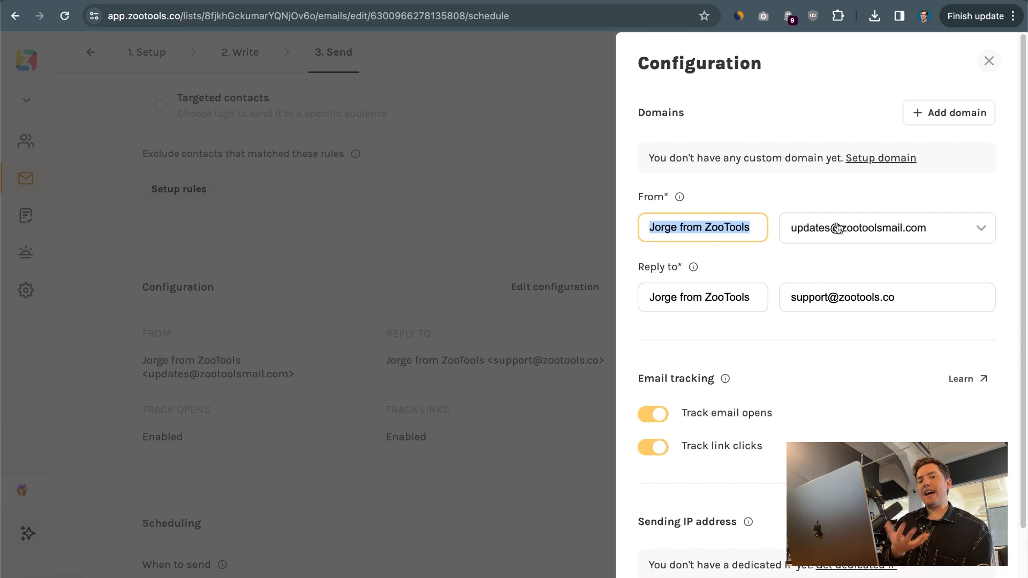
click(881, 158)
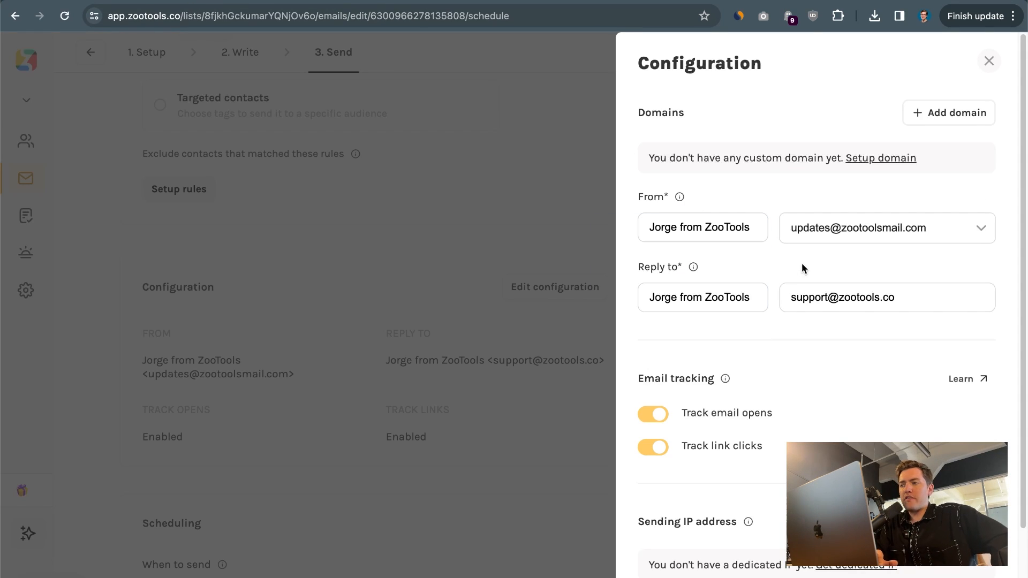
scroll(702, 316, down, 3)
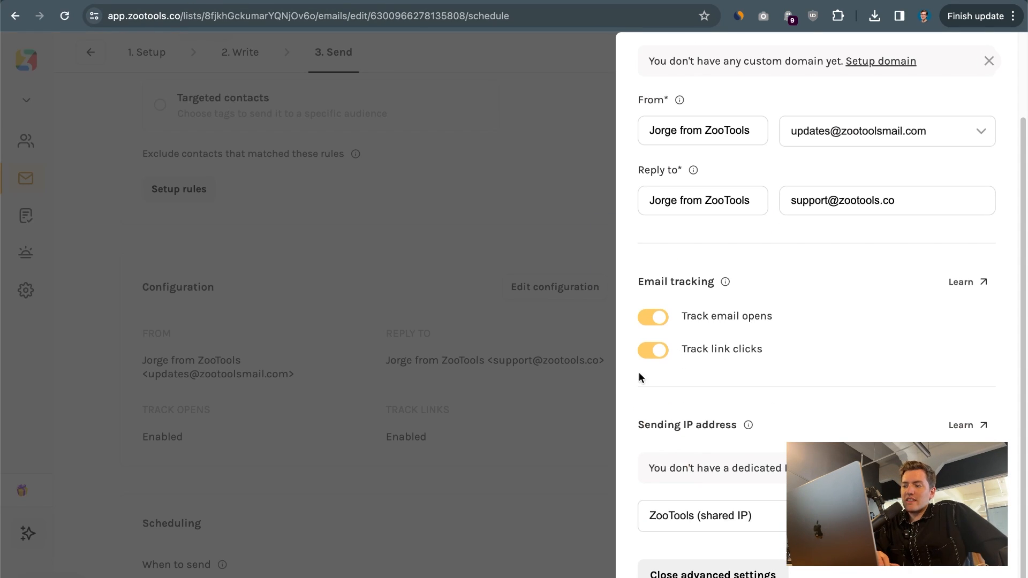
click(372, 282)
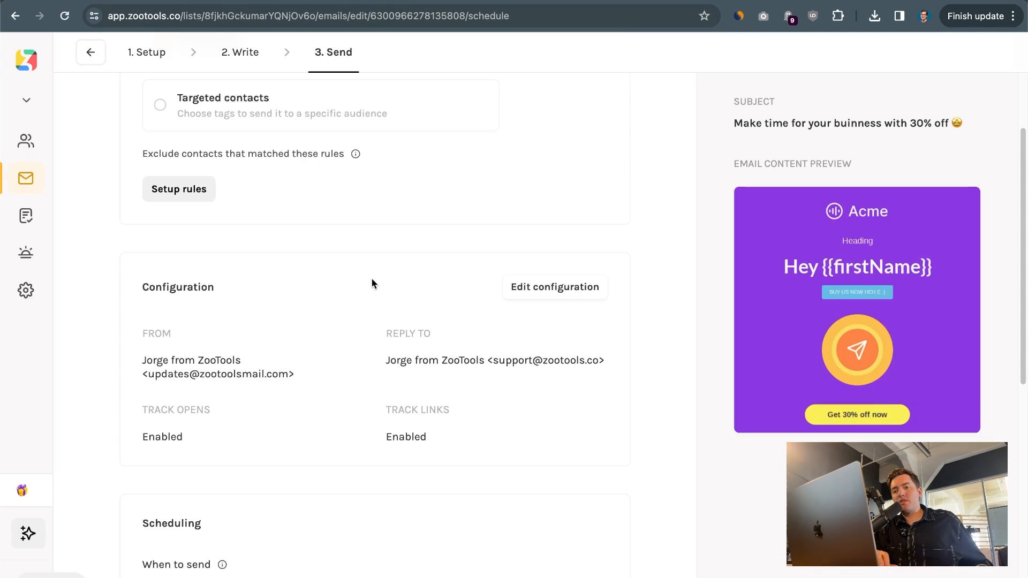
scroll(371, 281, down, 4)
scroll(372, 281, up, 2)
scroll(321, 241, down, 2)
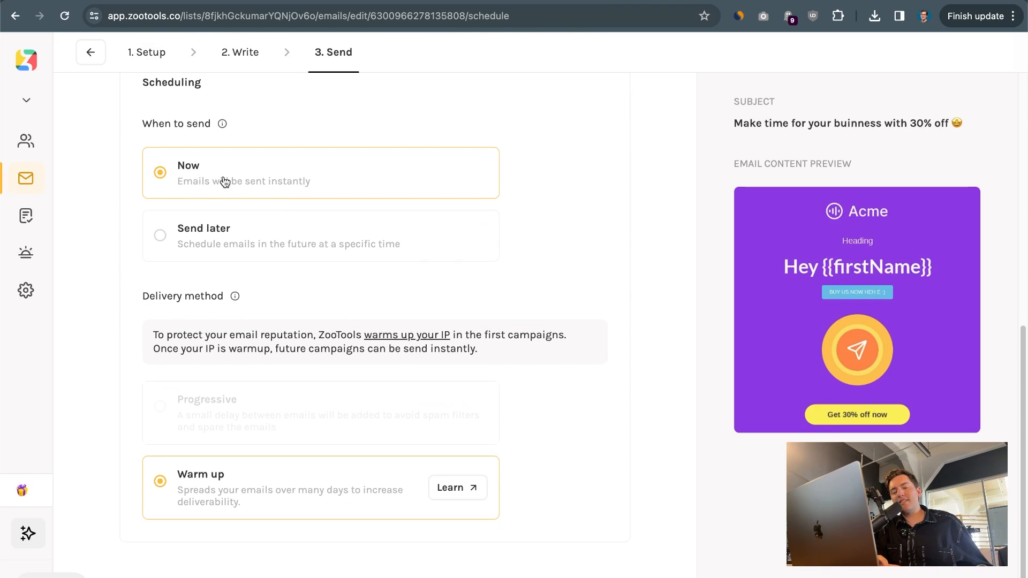
click(224, 246)
click(318, 274)
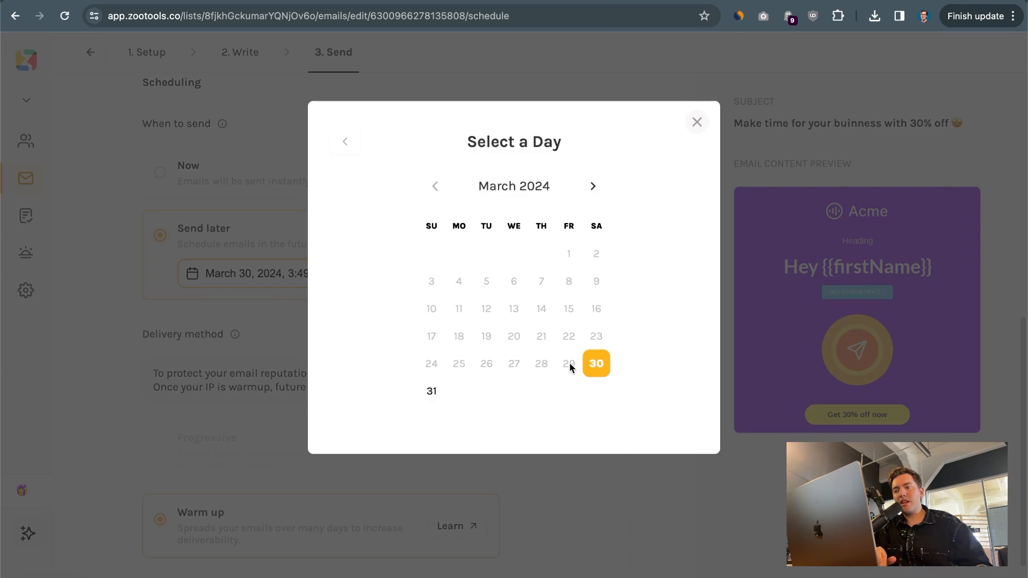
click(592, 183)
click(185, 170)
click(186, 178)
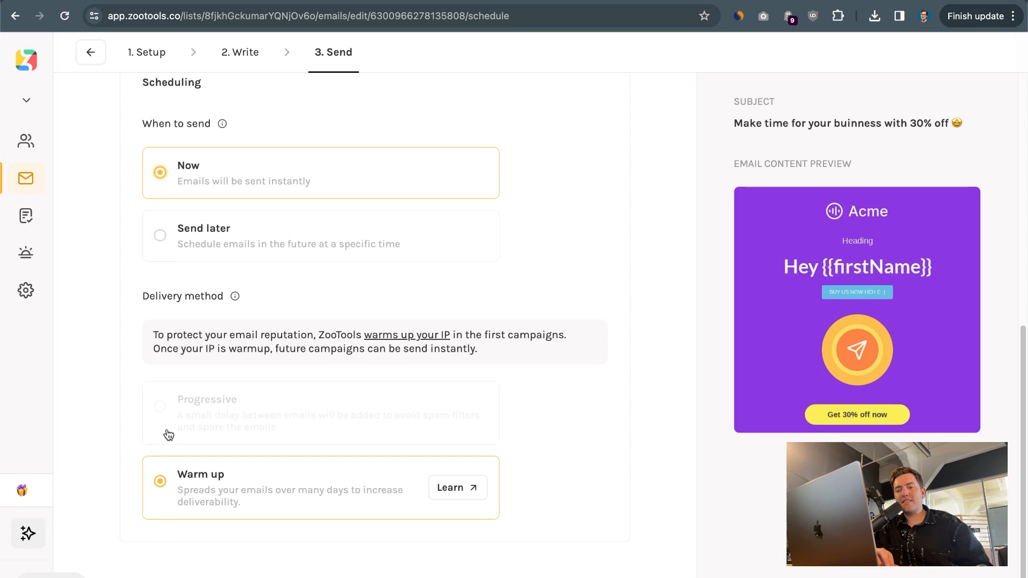
scroll(168, 432, down, 2)
drag(119, 298, 595, 482)
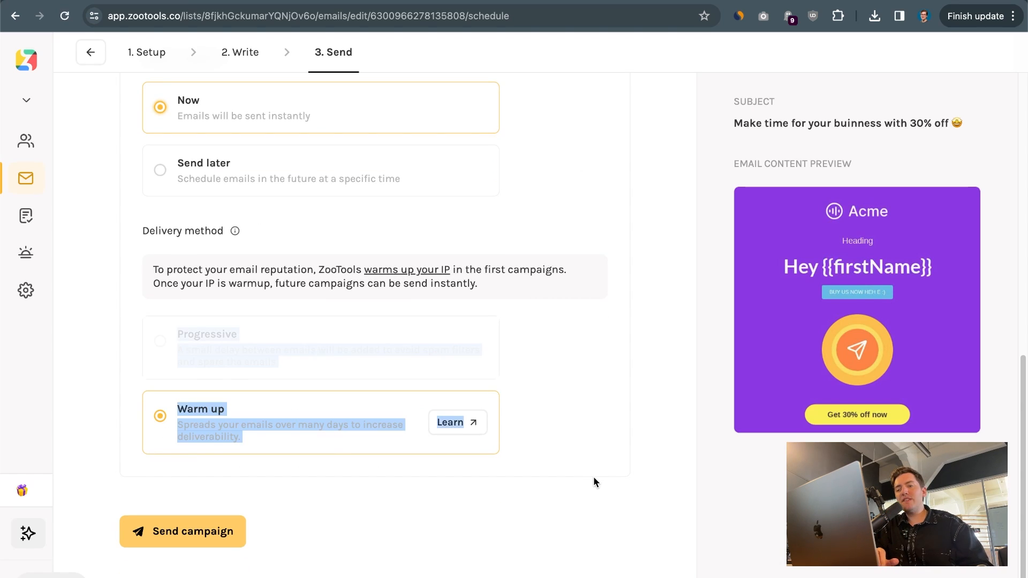
click(591, 483)
drag(127, 251, 584, 439)
click(585, 439)
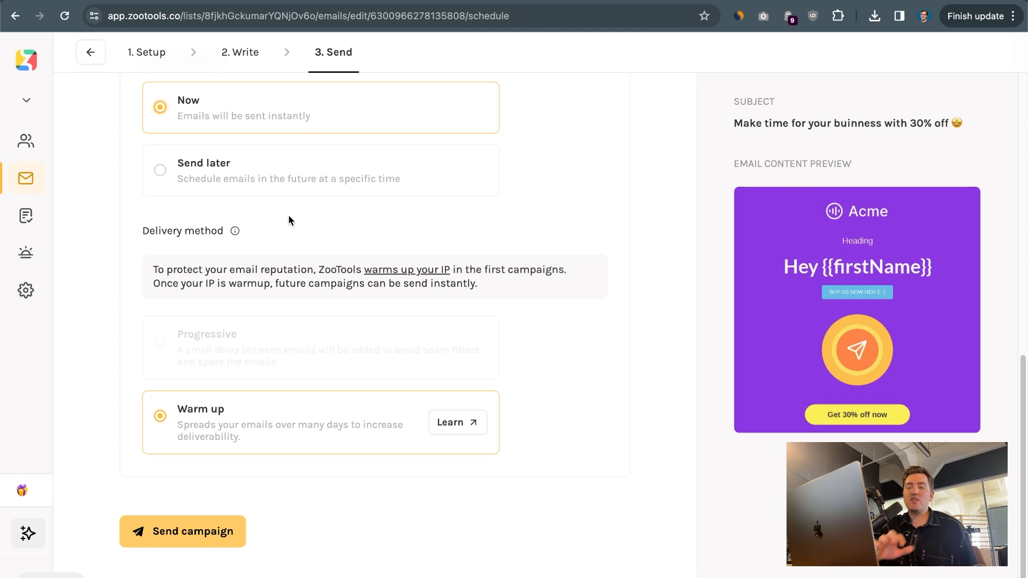
drag(115, 300, 530, 428)
click(542, 435)
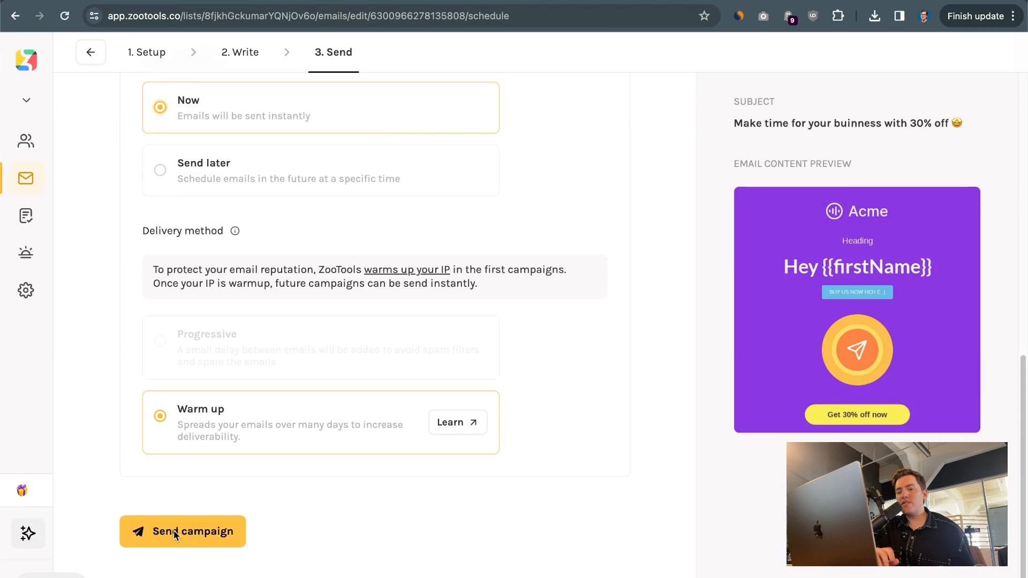
Try Send campaign twice, dismissing the 'Upgrade to send this campaign!' prompt each time
click(177, 533)
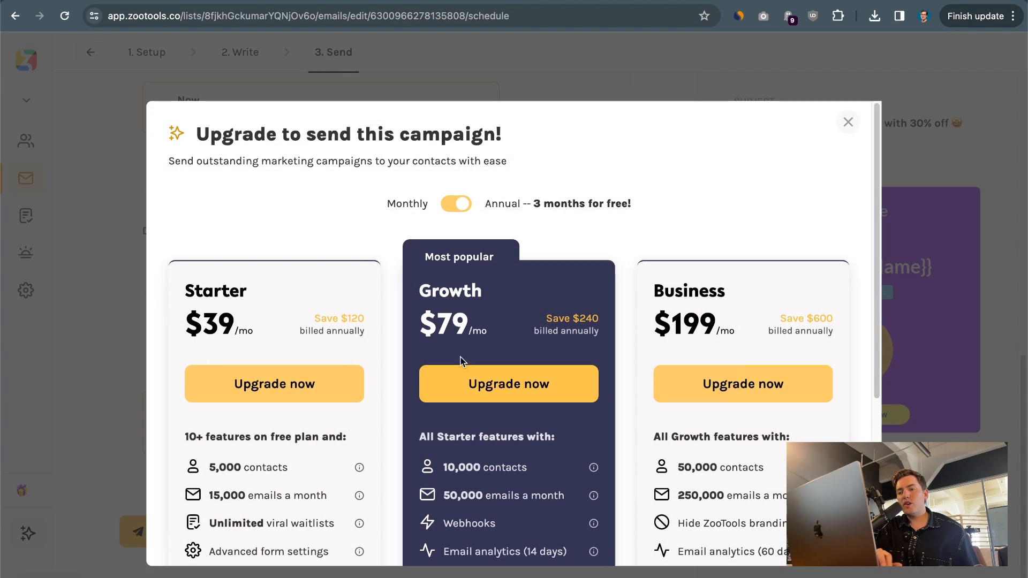
click(342, 85)
click(174, 522)
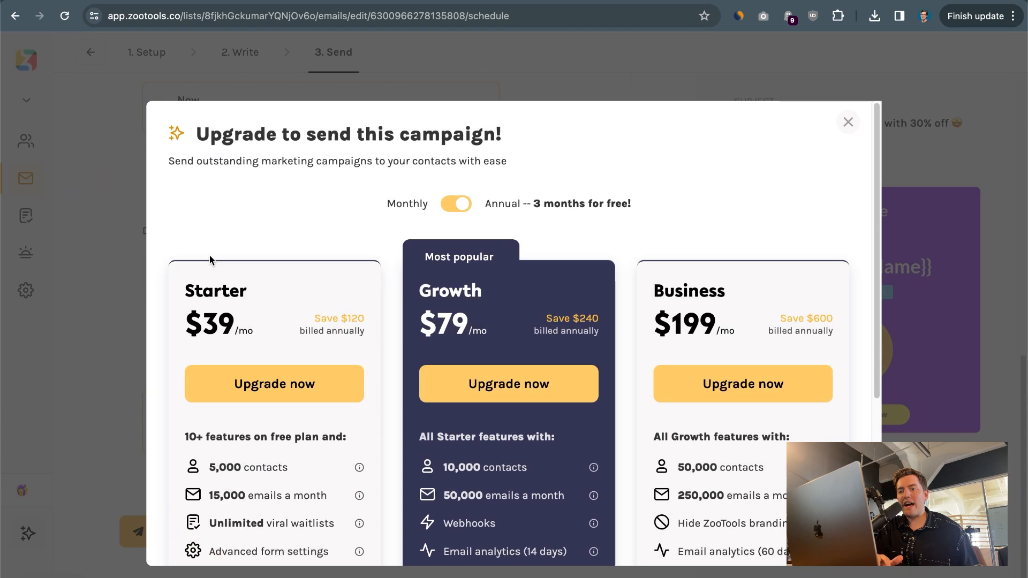
click(585, 92)
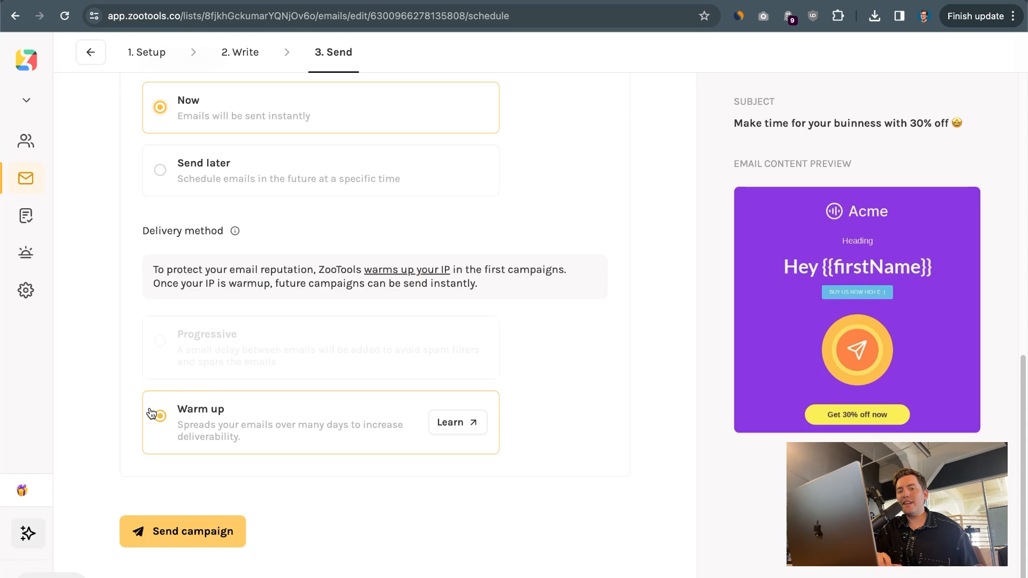
scroll(149, 408, up, 13)
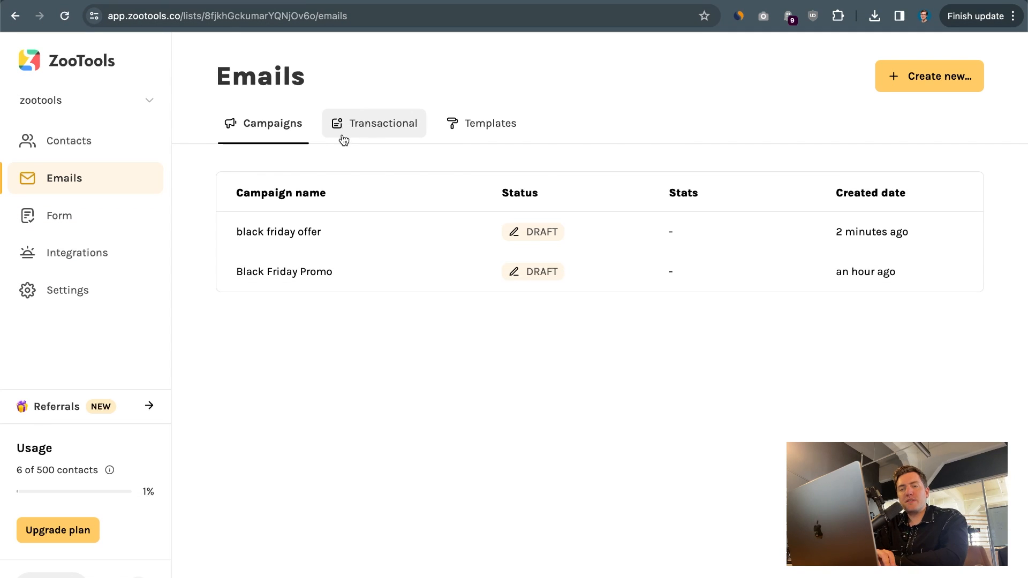
Show the Transactional emails, such as otp, new-signup, password-reset and order-confirmation
click(341, 132)
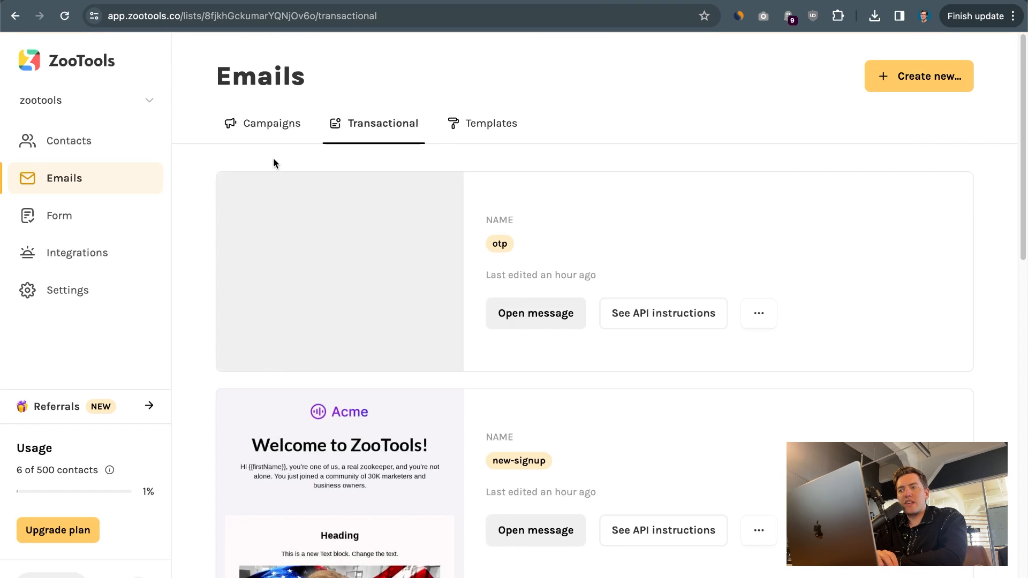
scroll(333, 325, down, 12)
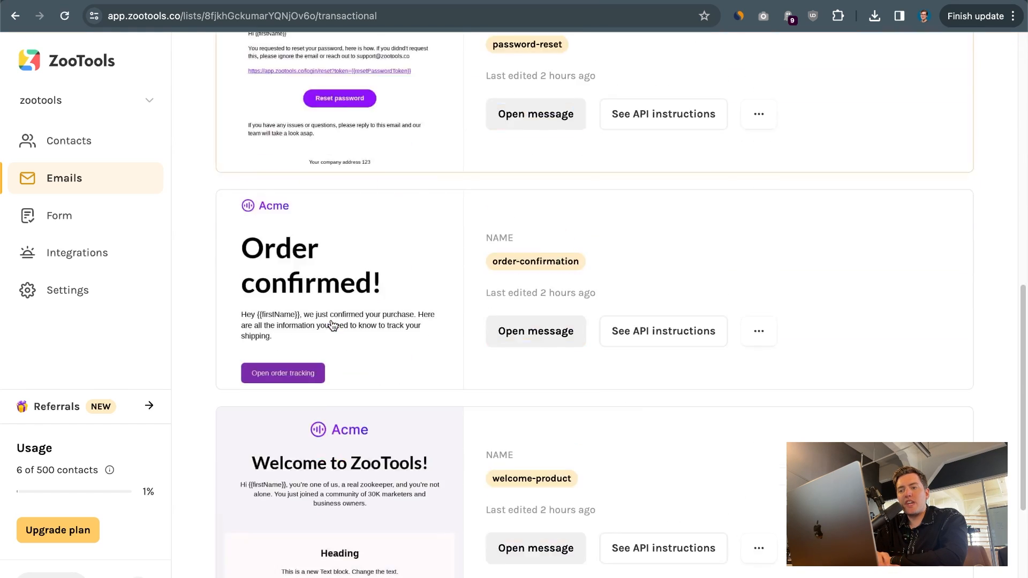
scroll(333, 325, up, 12)
double_click(269, 78)
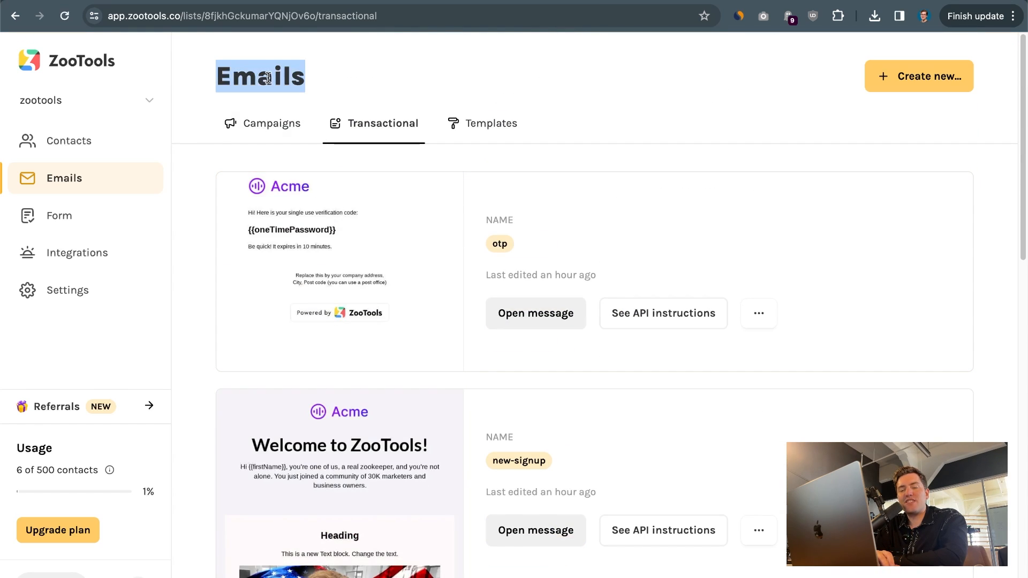
click(268, 79)
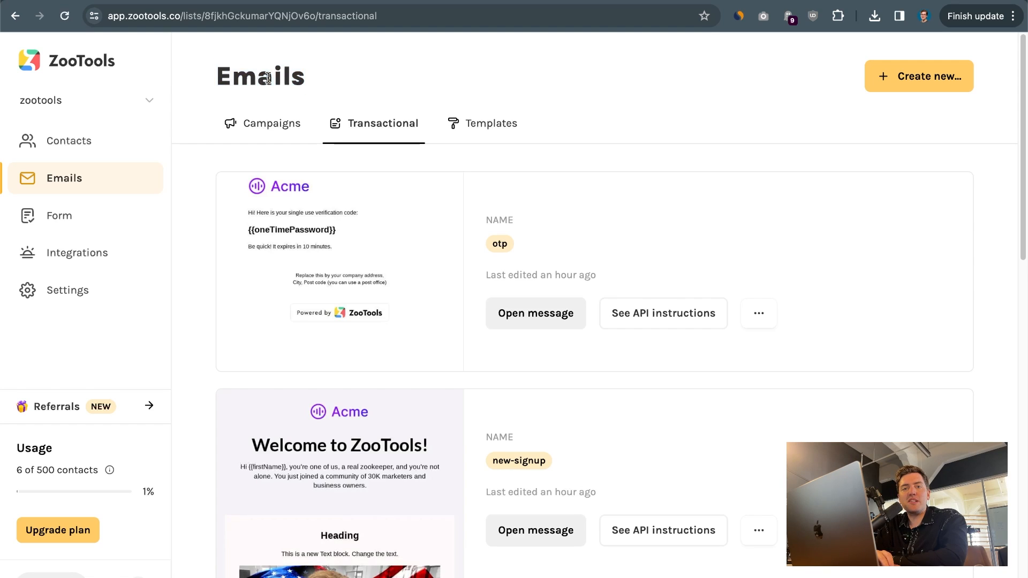
double_click(268, 78)
click(362, 81)
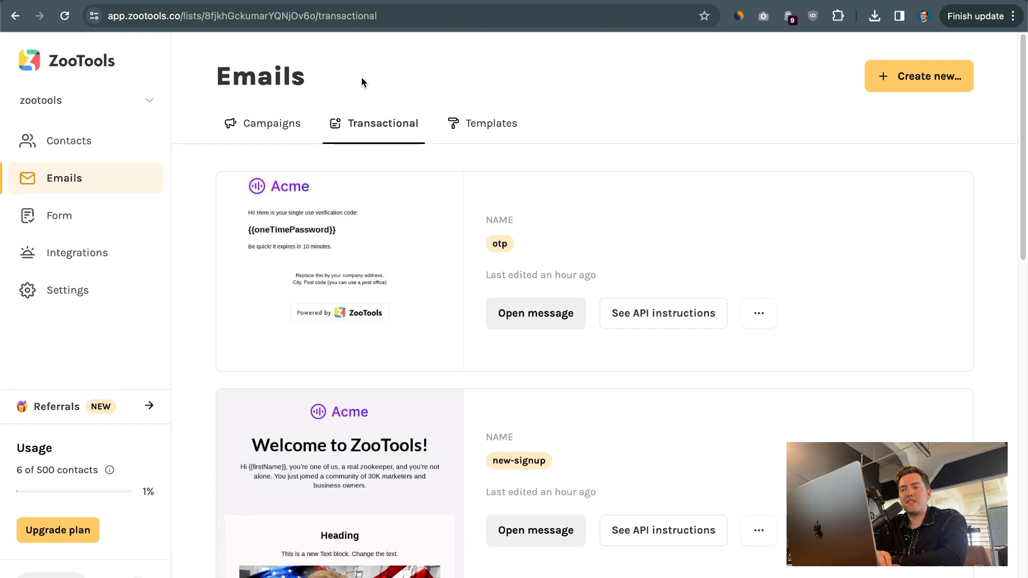